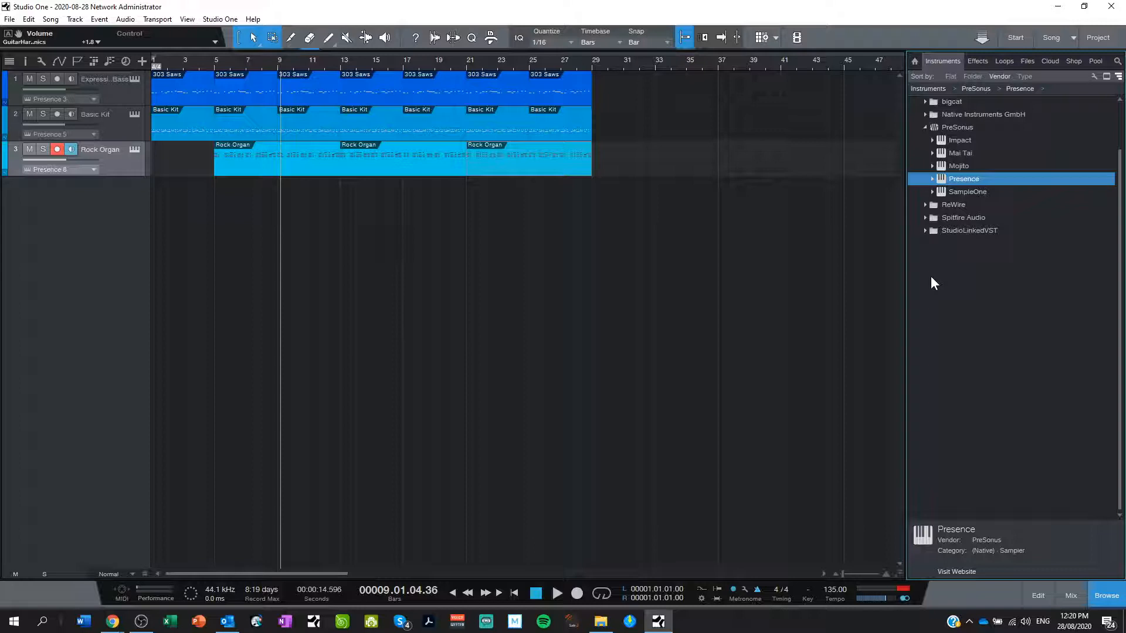
Step: Play the song from the beginning to hear the existing tracks, stop it, and return the playhead to the start
{"action": "left_click", "coordinate": [514, 593]}
{"action": "left_click", "coordinate": [557, 593]}
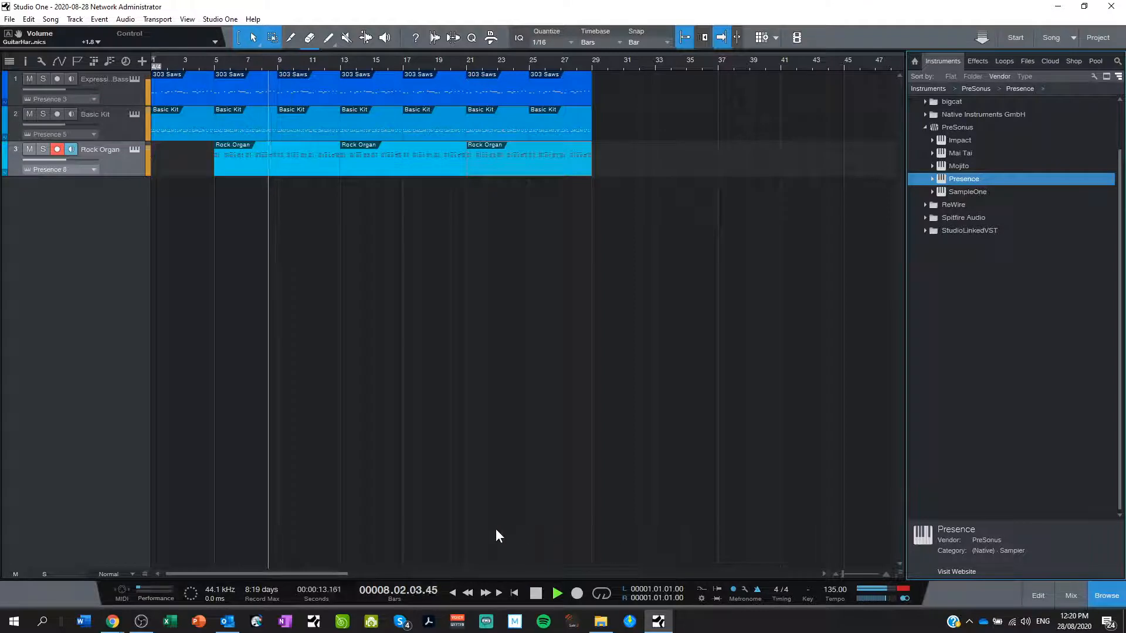
{"action": "left_click", "coordinate": [537, 594]}
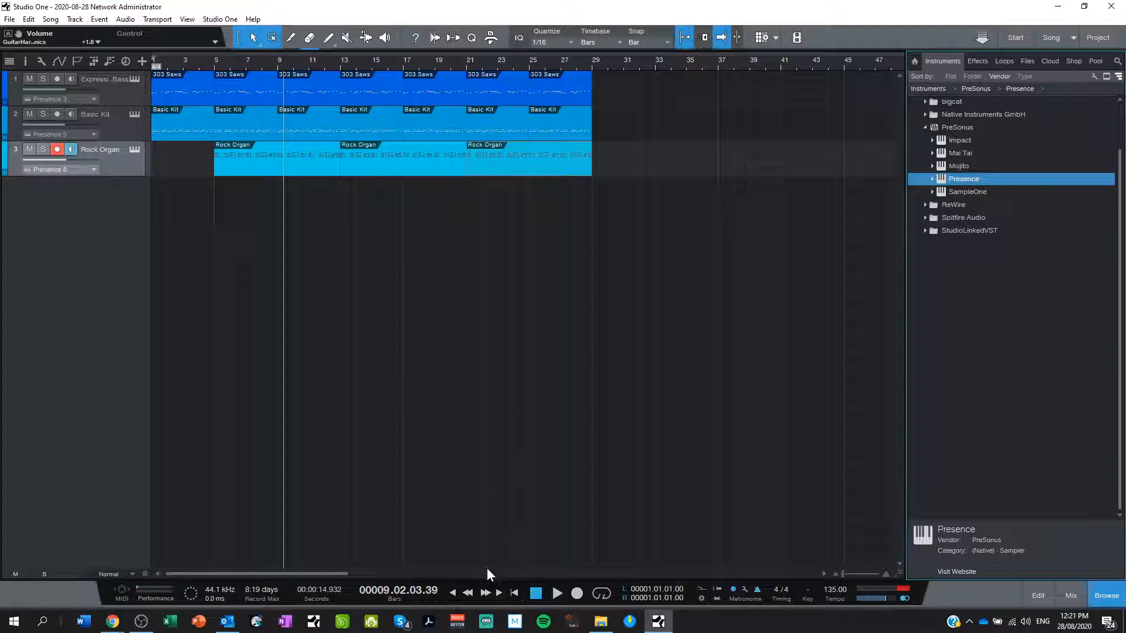
{"action": "left_click", "coordinate": [516, 590]}
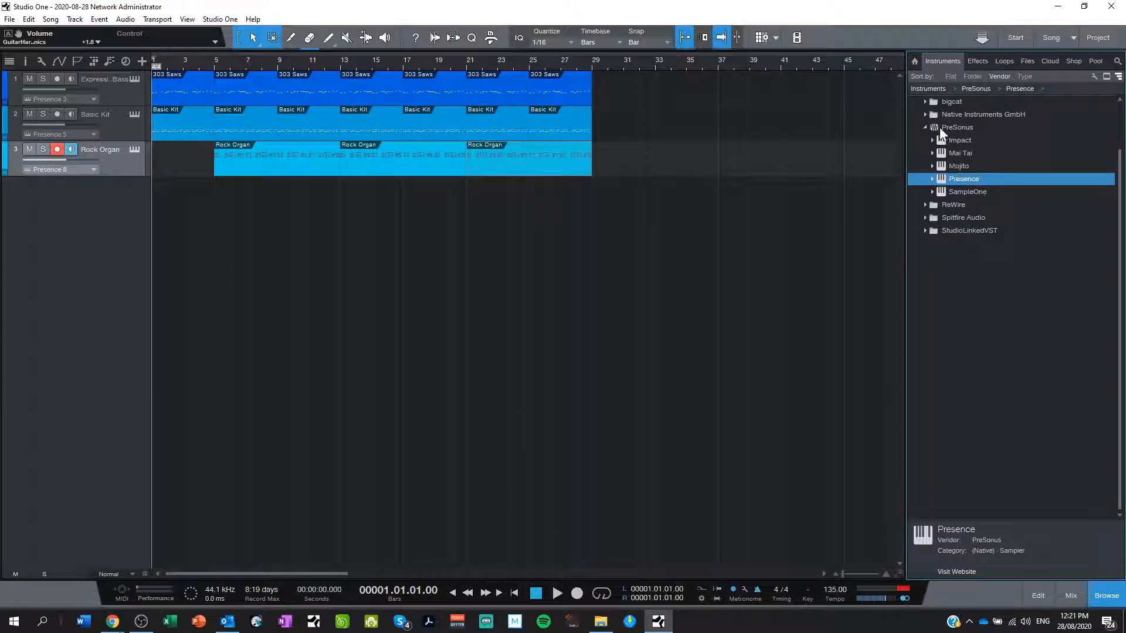
Step: Add Presence's Guitar Harmonics preset from the Artist Instruments guitar folder as a new instrument track below Rock Organ
{"action": "left_click", "coordinate": [925, 128]}
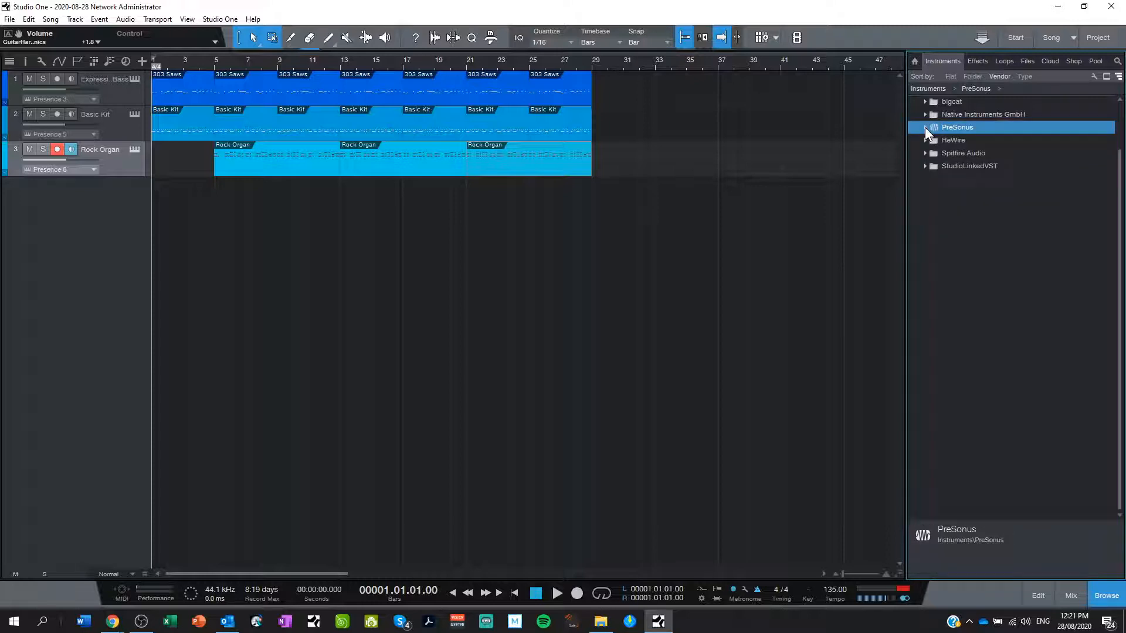
{"action": "left_click", "coordinate": [924, 127]}
{"action": "double_click", "coordinate": [967, 232]}
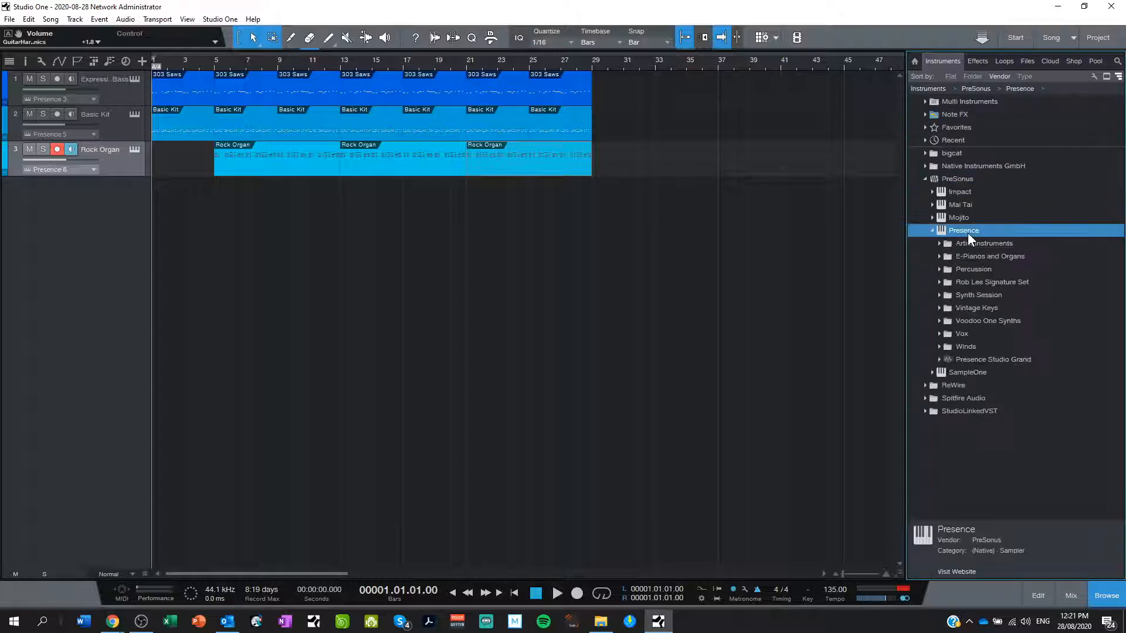
{"action": "left_click", "coordinate": [939, 244]}
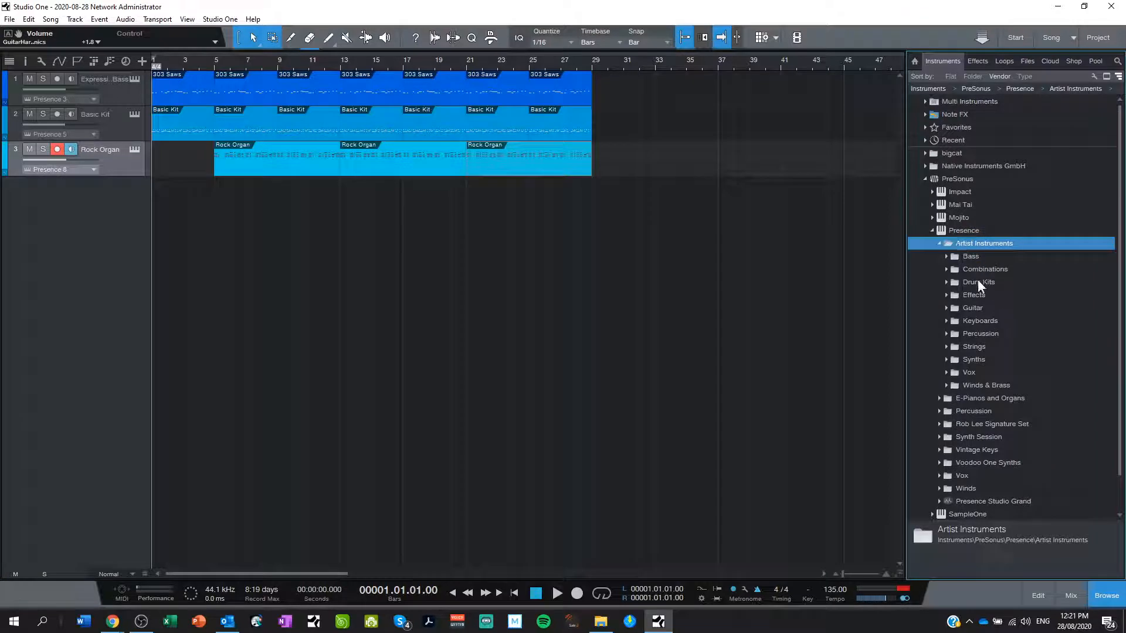
{"action": "double_click", "coordinate": [966, 307]}
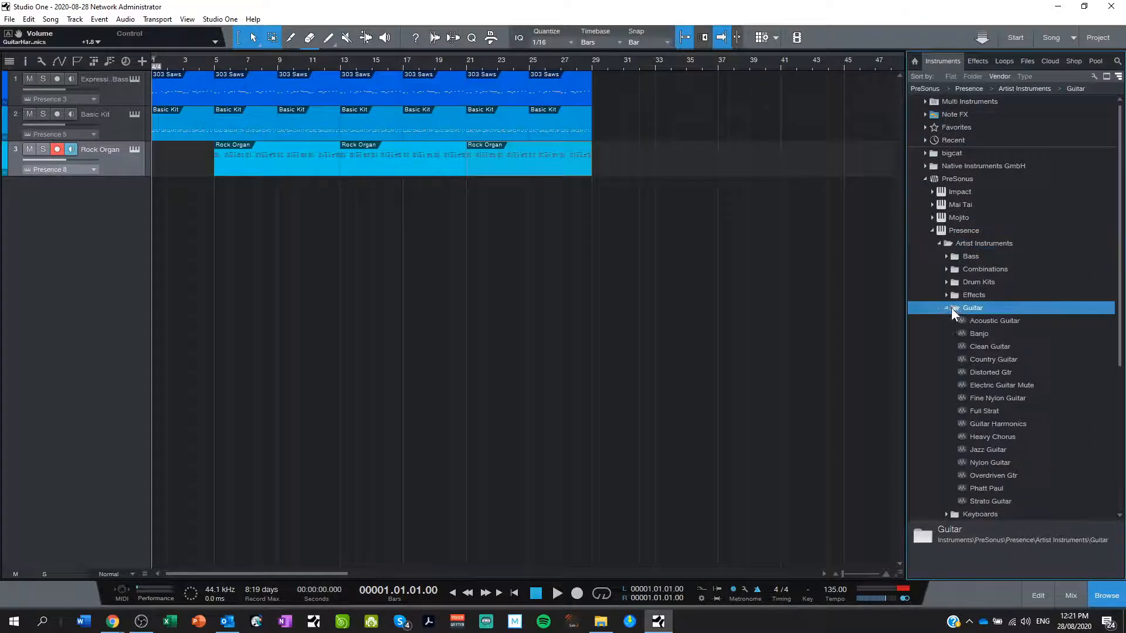
{"action": "scroll", "coordinate": [1072, 332], "scroll_direction": "down", "scroll_amount": 2}
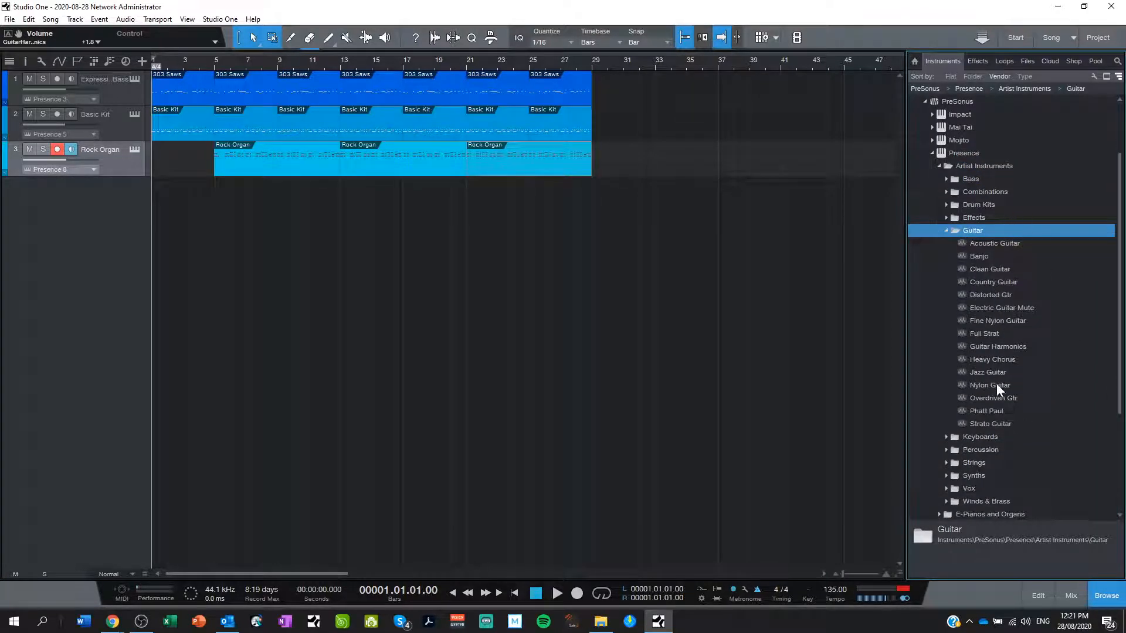
{"action": "left_click", "coordinate": [995, 347]}
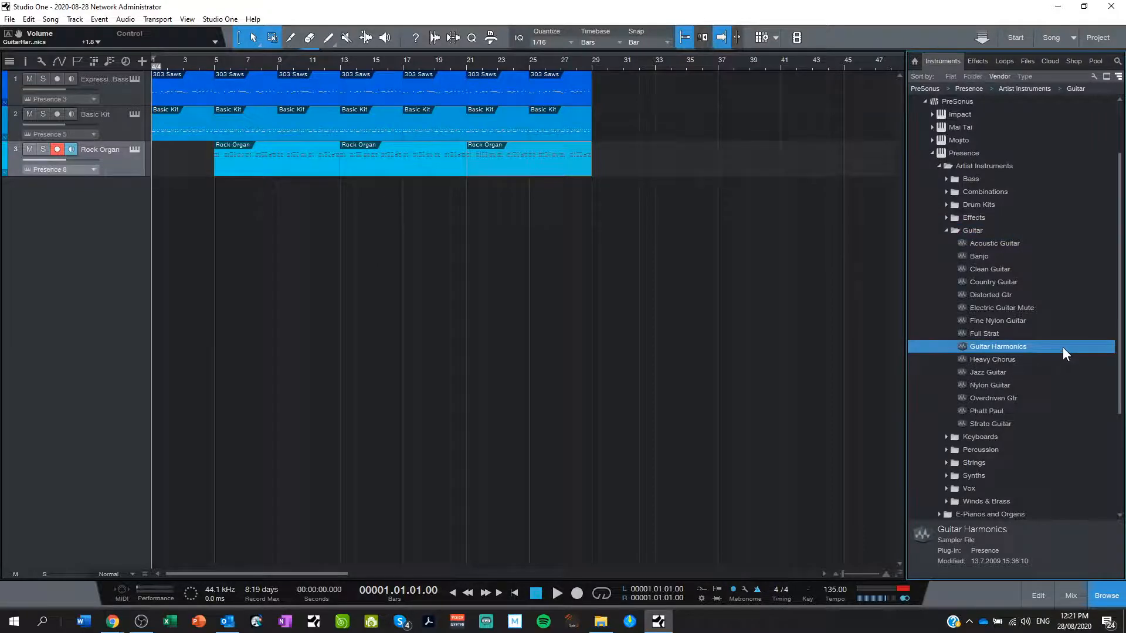
{"action": "left_click_drag", "start_coordinate": [1063, 347], "coordinate": [207, 214]}
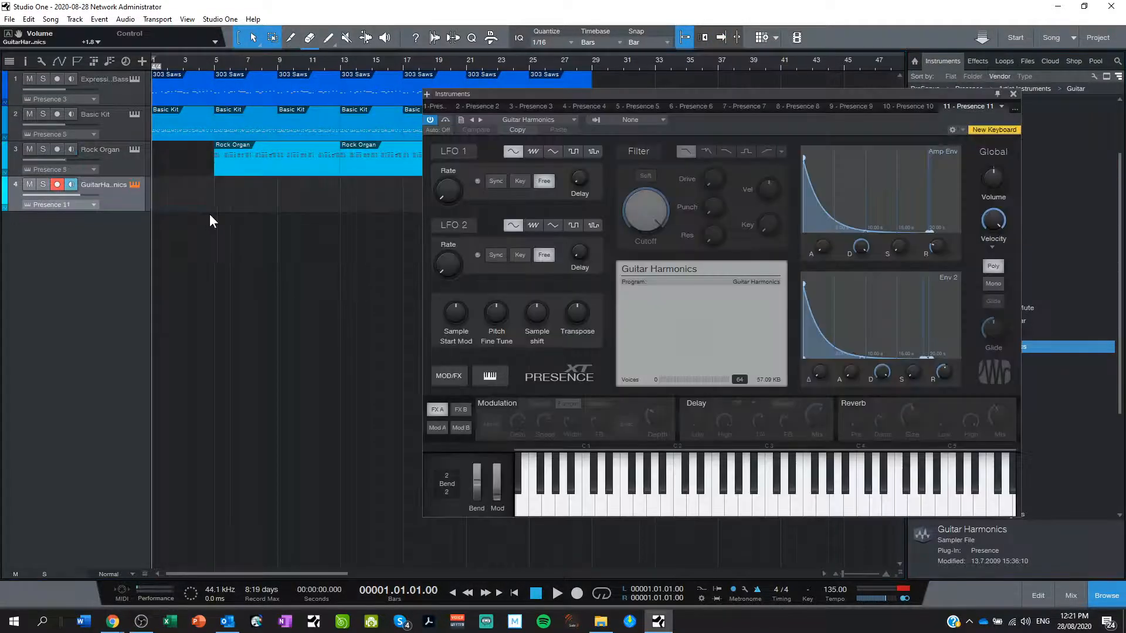
Step: Open the Qwerty Keyboard device and reposition it and the Presence instrument window so the virtual keys are clear
{"action": "left_click_drag", "start_coordinate": [764, 95], "coordinate": [705, 99]}
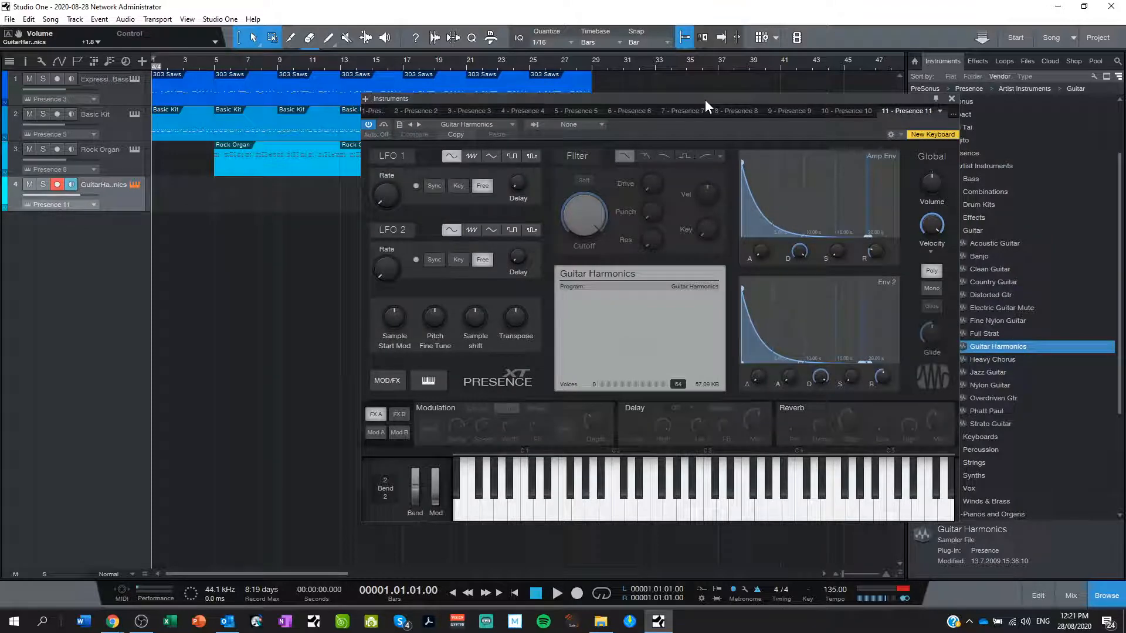
{"action": "key", "text": "shift+alt+k"}
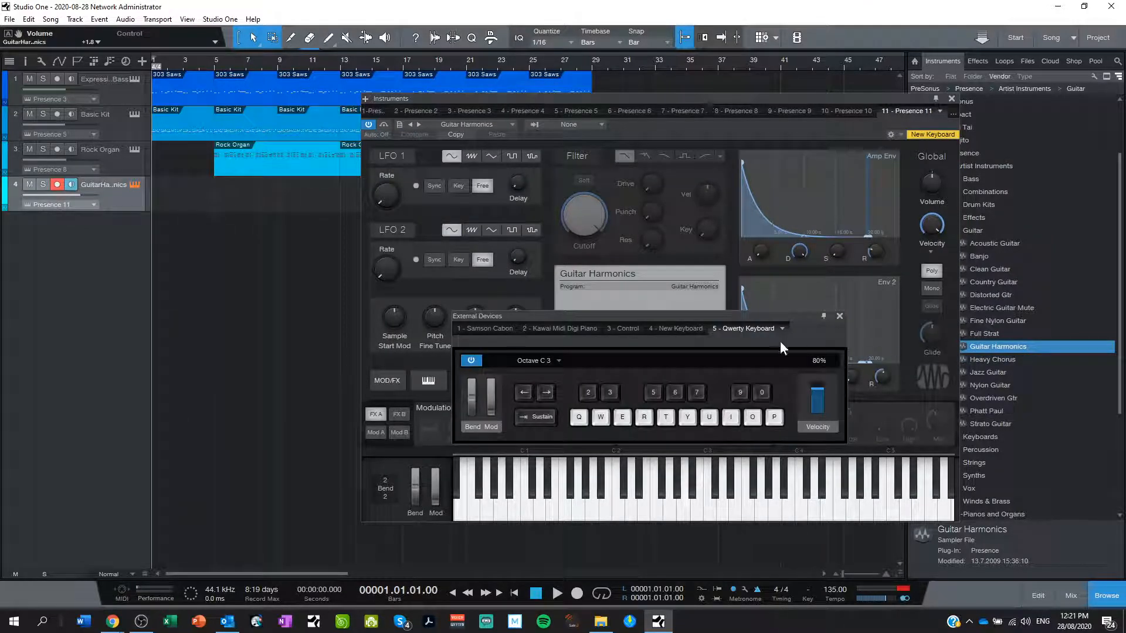
{"action": "left_click_drag", "start_coordinate": [718, 313], "coordinate": [770, 286]}
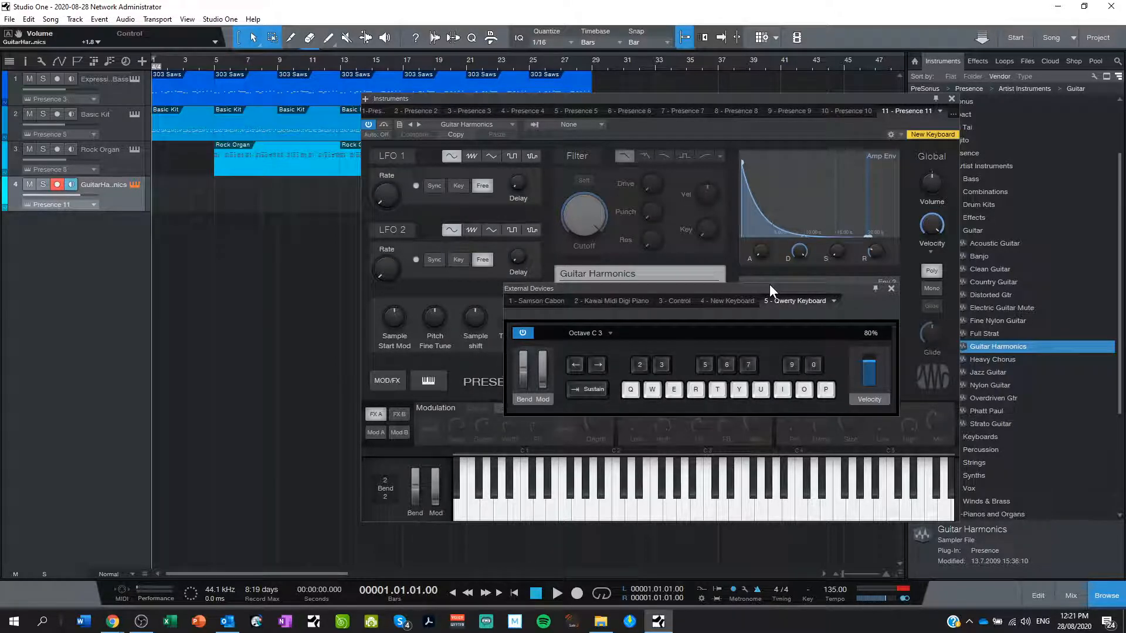
Step: Audition the Guitar Harmonics sound by improvising melodies with the Qwerty Keyboard at octave C 3
{"action": "key", "text": "q"}
{"action": "key", "text": "t"}
{"action": "key", "text": "y"}
{"action": "key", "text": "u"}
{"action": "key", "text": "i"}
{"action": "key", "text": "u"}
{"action": "key", "text": "t"}
{"action": "key", "text": "r"}
{"action": "key", "text": "e"}
{"action": "key", "text": "w"}
{"action": "key", "text": "q"}
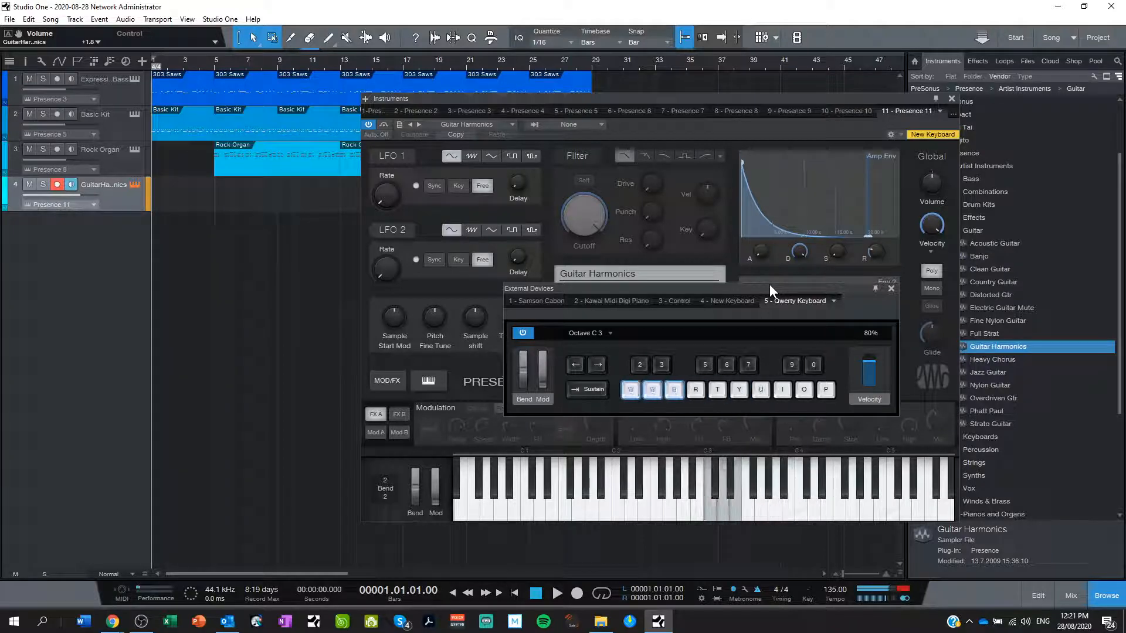
{"action": "key", "text": "q"}
{"action": "key", "text": "w"}
{"action": "key", "text": "e"}
{"action": "key", "text": "t"}
{"action": "key", "text": "y"}
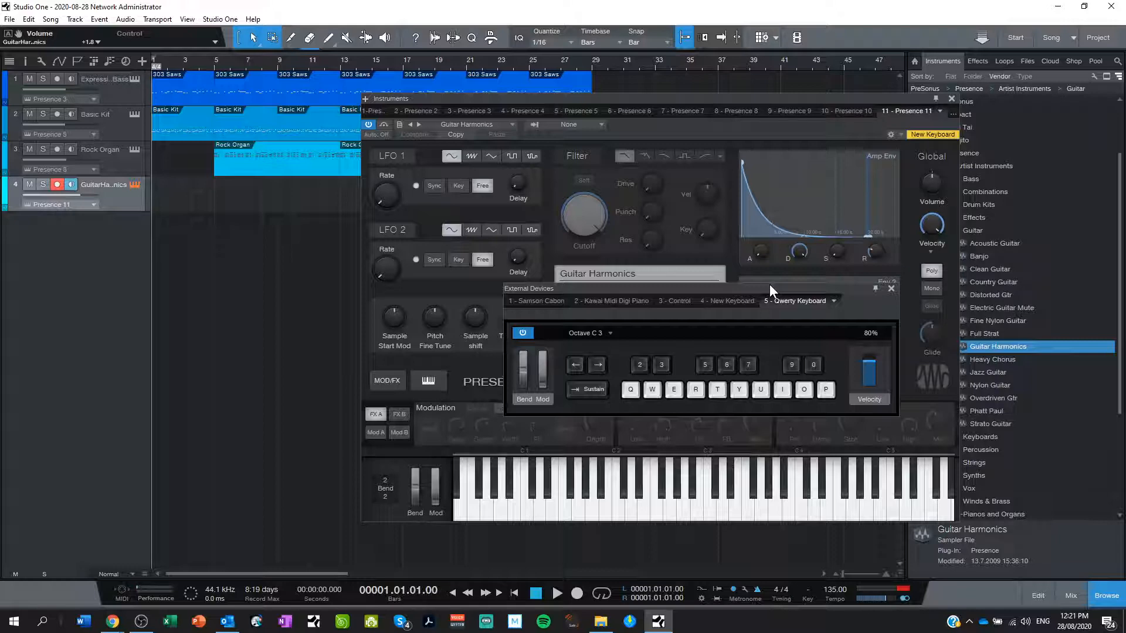
{"action": "key", "text": "q"}
{"action": "key", "text": "w"}
{"action": "key", "text": "e"}
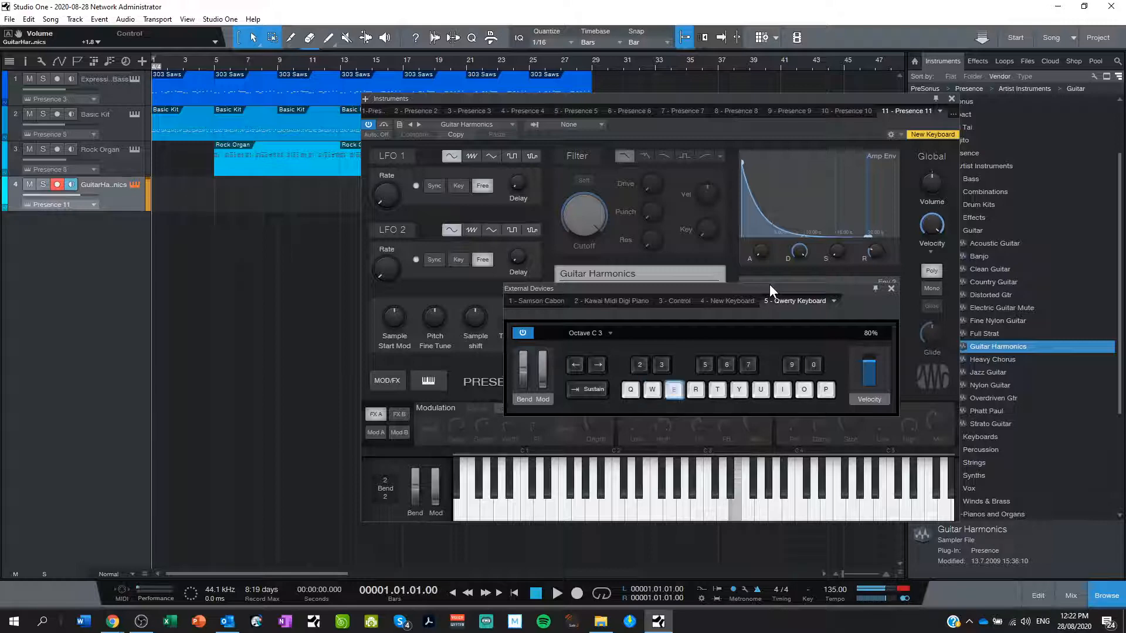
{"action": "key", "text": "w"}
{"action": "key", "text": "e"}
{"action": "key", "text": "r"}
{"action": "key", "text": "t"}
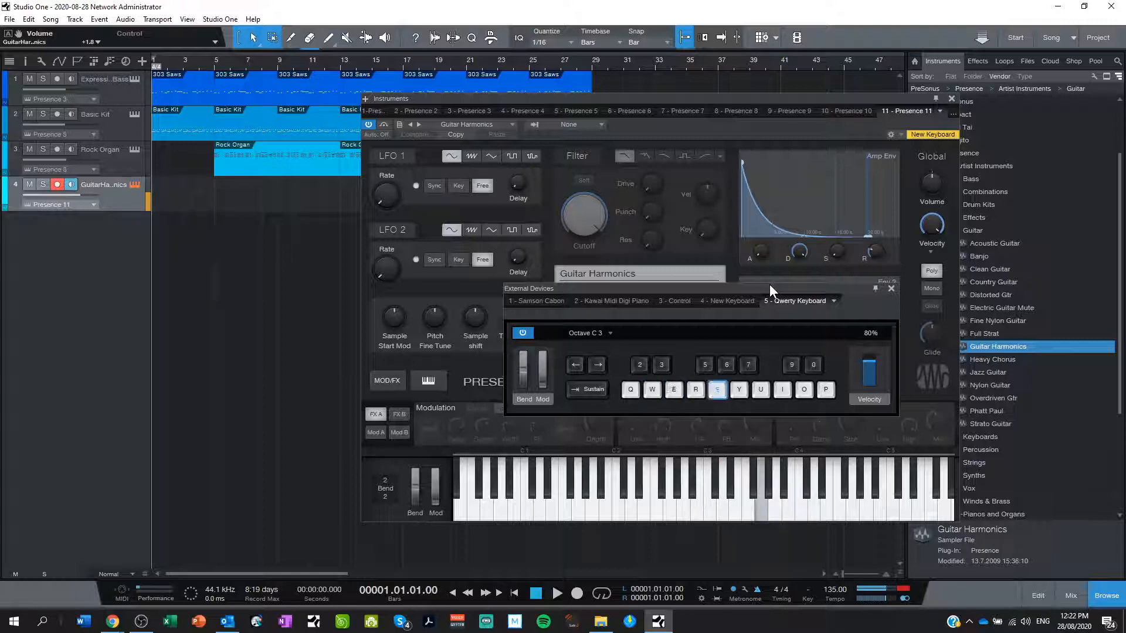
{"action": "key", "text": "y"}
{"action": "key", "text": "u"}
{"action": "key", "text": "y"}
{"action": "key", "text": "t"}
{"action": "key", "text": "y"}
{"action": "key", "text": "u"}
{"action": "key", "text": "i"}
{"action": "key", "text": "o"}
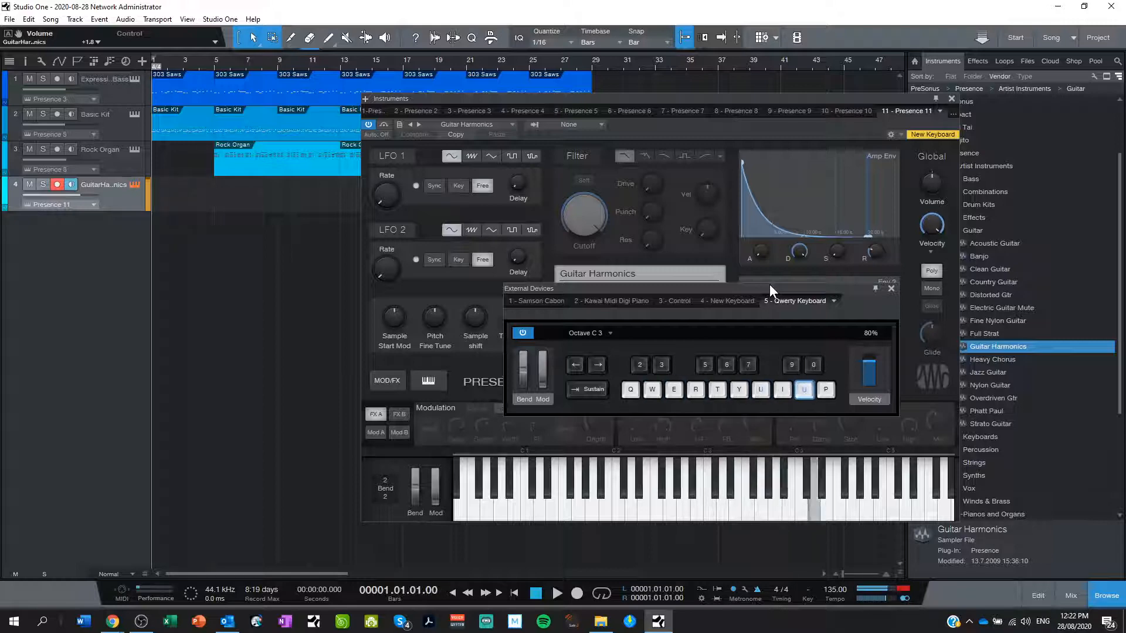
{"action": "key", "text": "i"}
{"action": "key", "text": "u"}
{"action": "key", "text": "y"}
{"action": "key", "text": "t"}
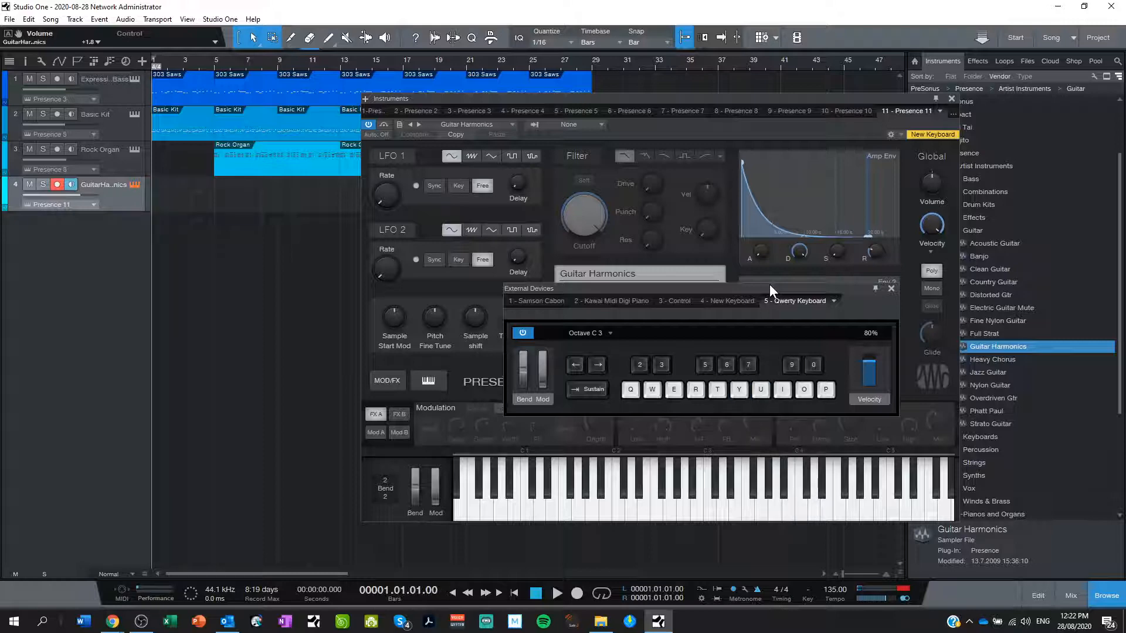
{"action": "key", "text": "q"}
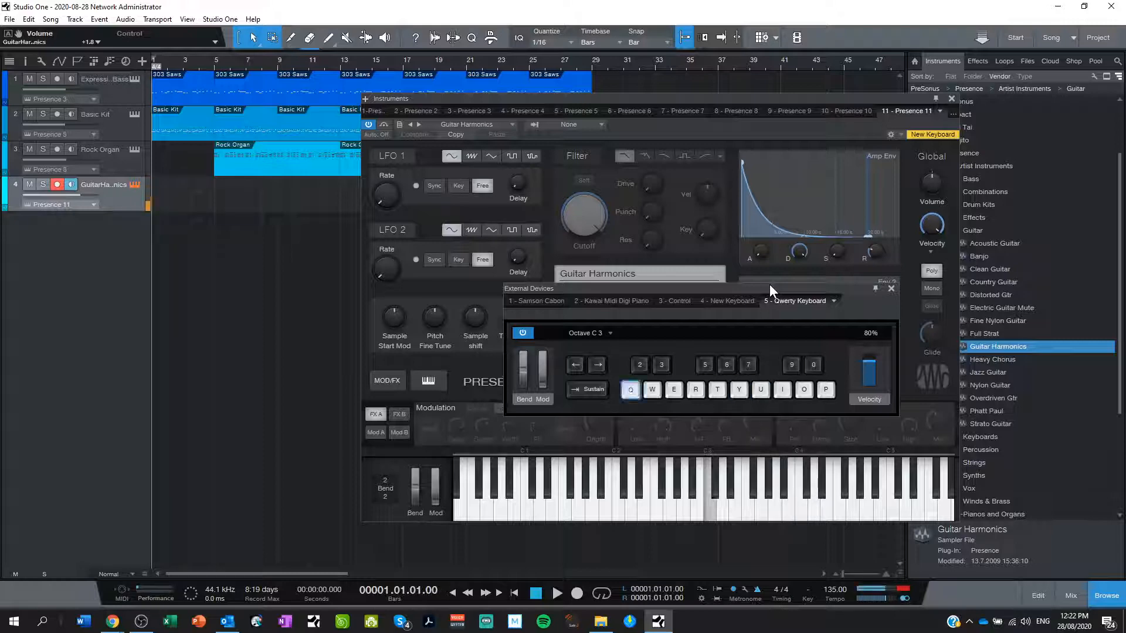
{"action": "key", "text": "t"}
{"action": "key", "text": "q"}
{"action": "key", "text": "y"}
{"action": "key", "text": "u"}
{"action": "key", "text": "i"}
{"action": "key", "text": "r"}
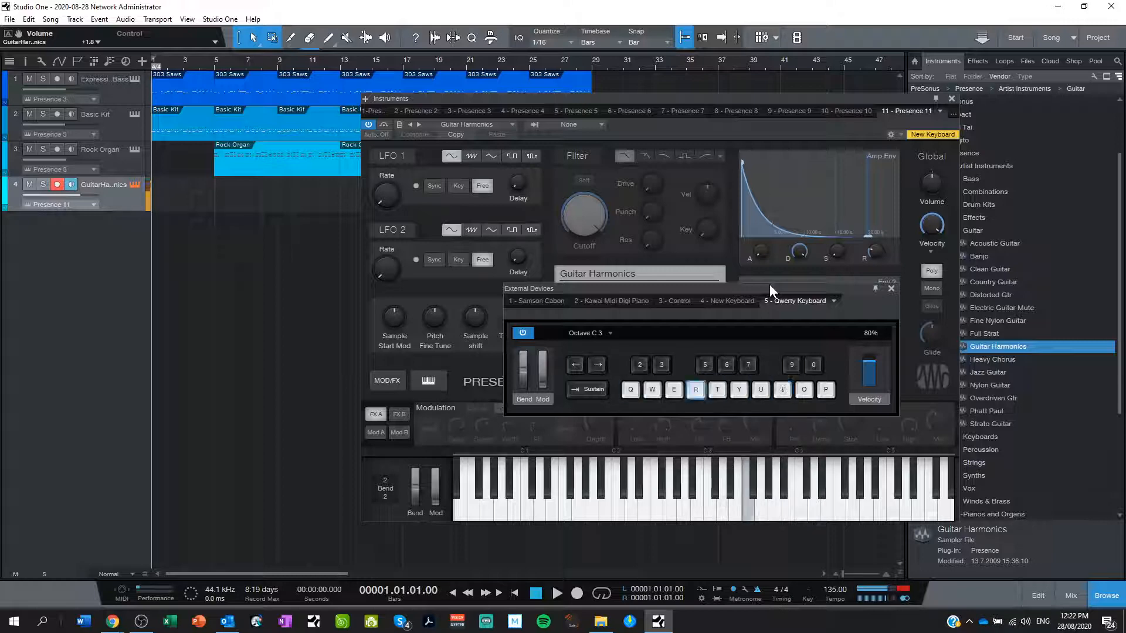
{"action": "key", "text": "e"}
{"action": "key", "text": "w"}
{"action": "key", "text": "o"}
{"action": "key", "text": "i"}
{"action": "key", "text": "u"}
{"action": "key", "text": "y"}
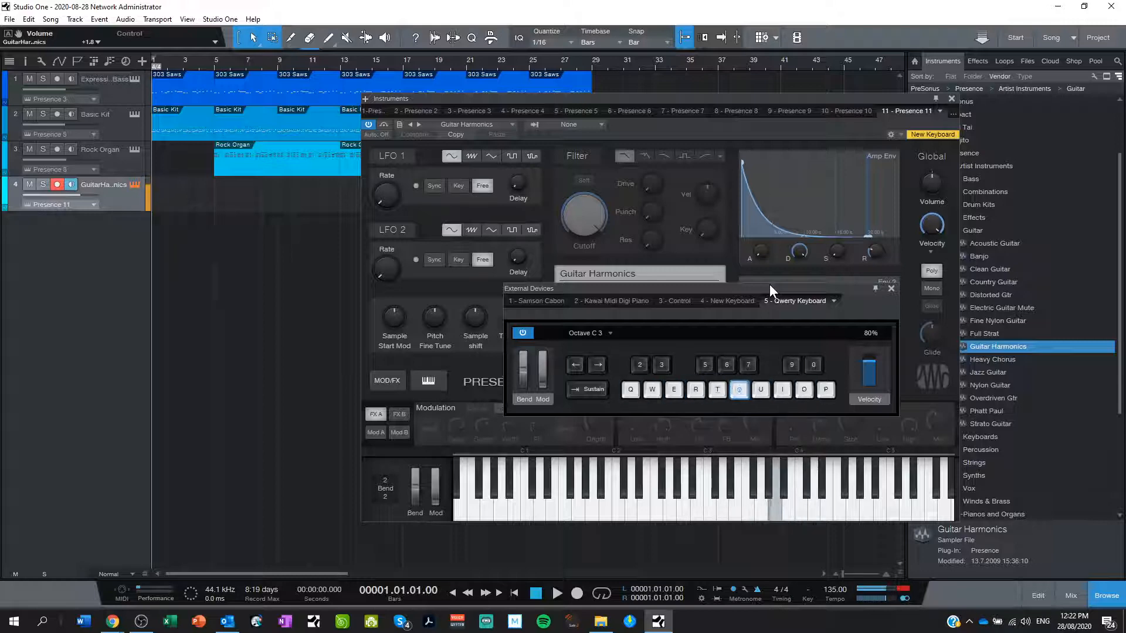
{"action": "key", "text": "u"}
{"action": "key", "text": "i"}
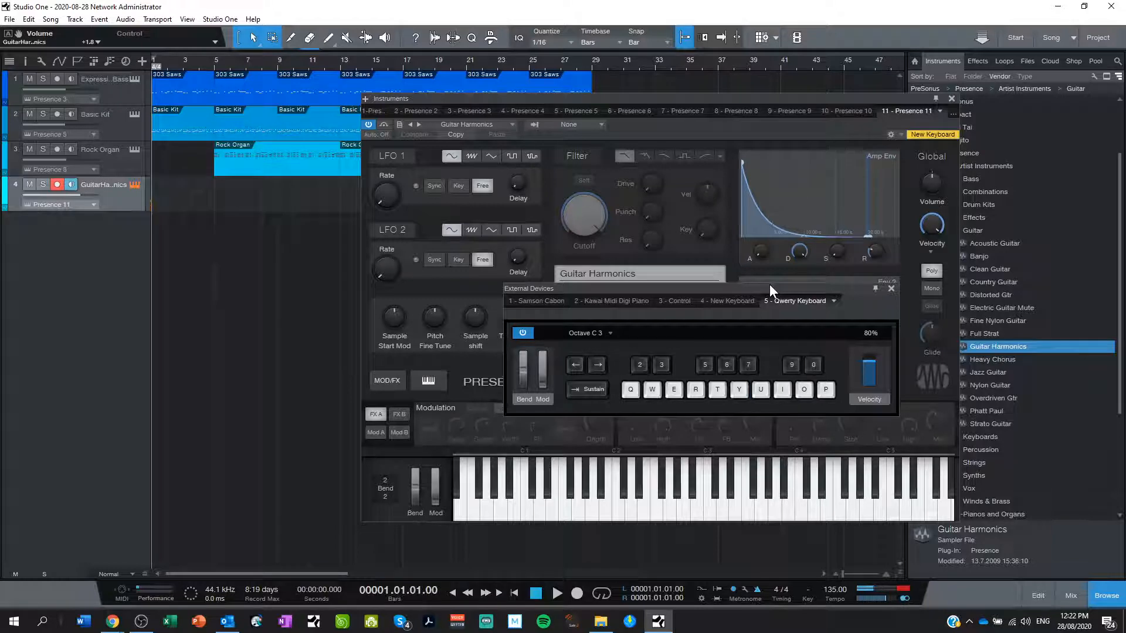
{"action": "key", "text": "q"}
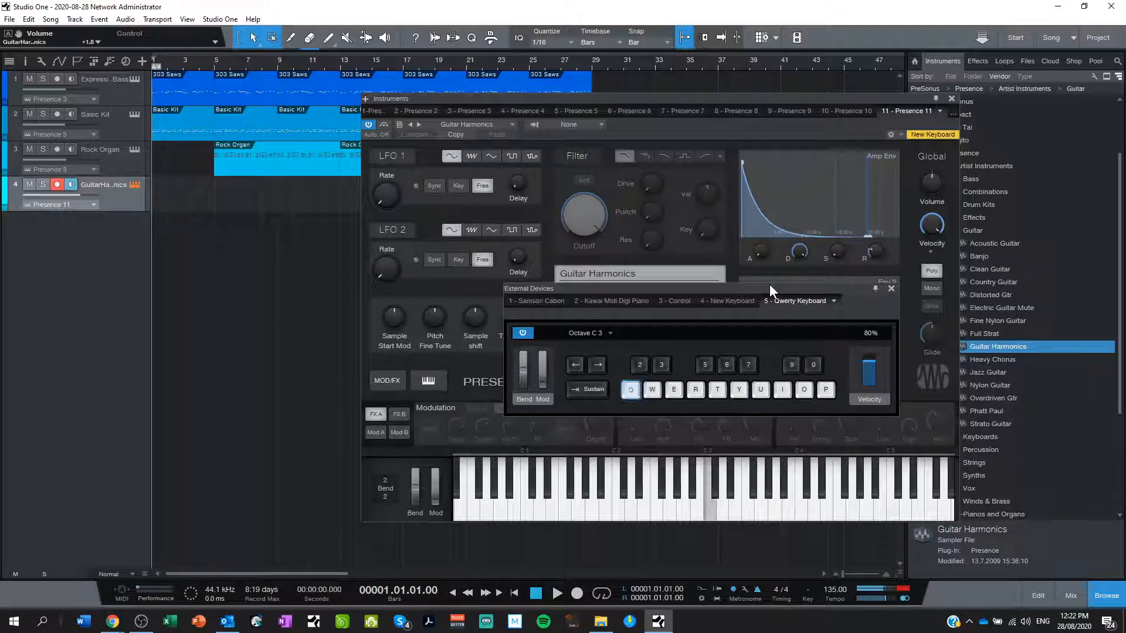
{"action": "key", "text": "q"}
{"action": "key", "text": "i"}
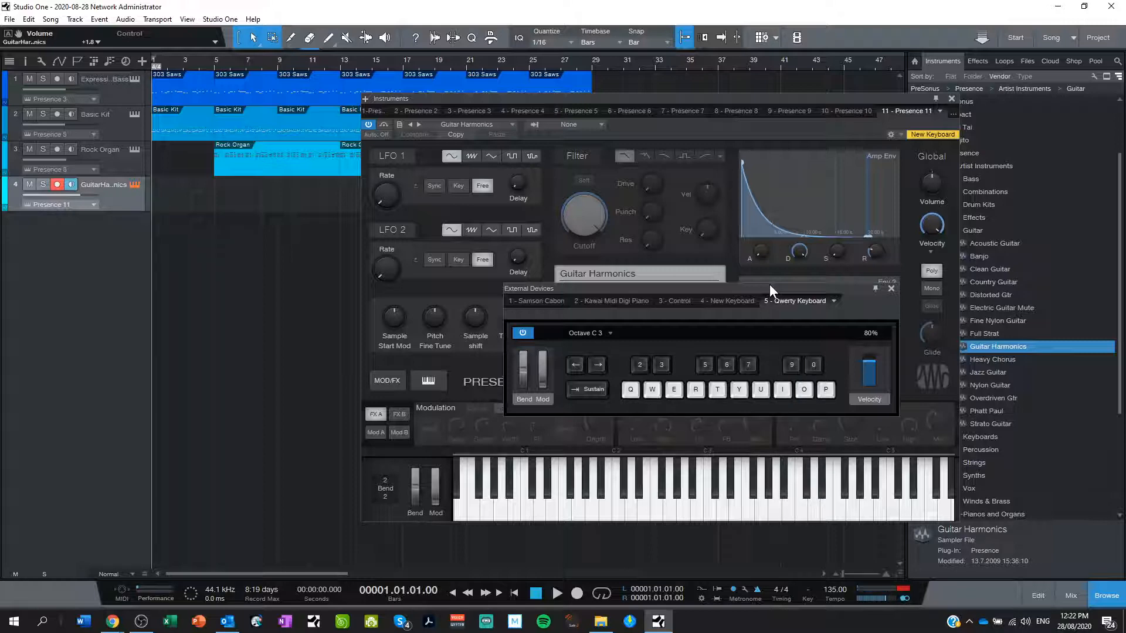
{"action": "key", "text": "q"}
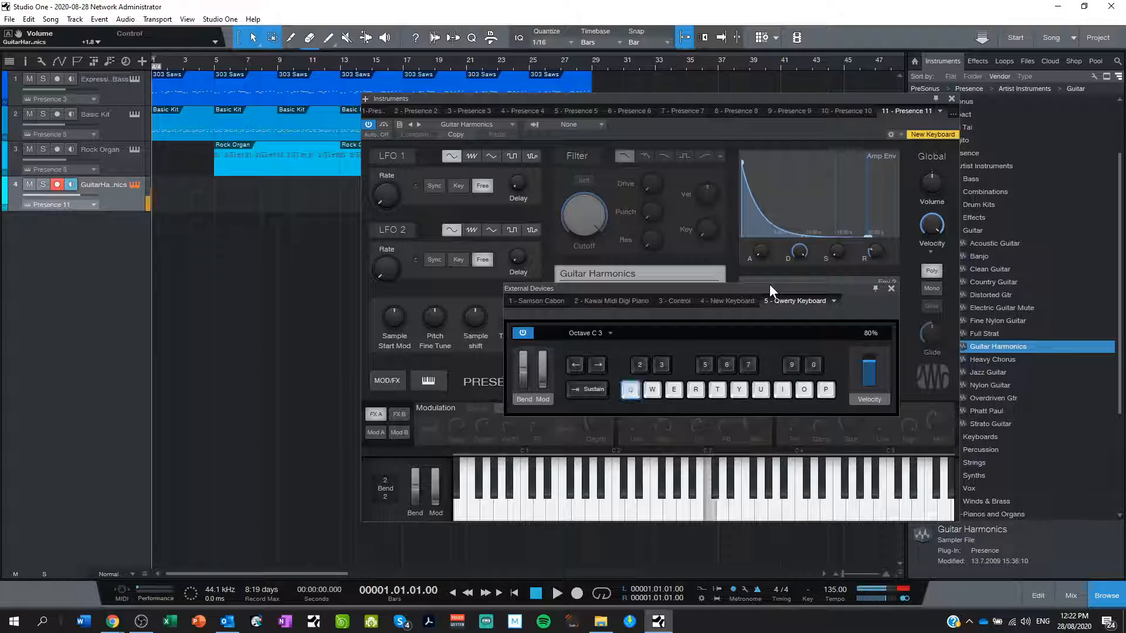
{"action": "key", "text": "w"}
{"action": "key", "text": "e"}
{"action": "key", "text": "r"}
{"action": "key", "text": "t"}
{"action": "key", "text": "r"}
{"action": "key", "text": "e"}
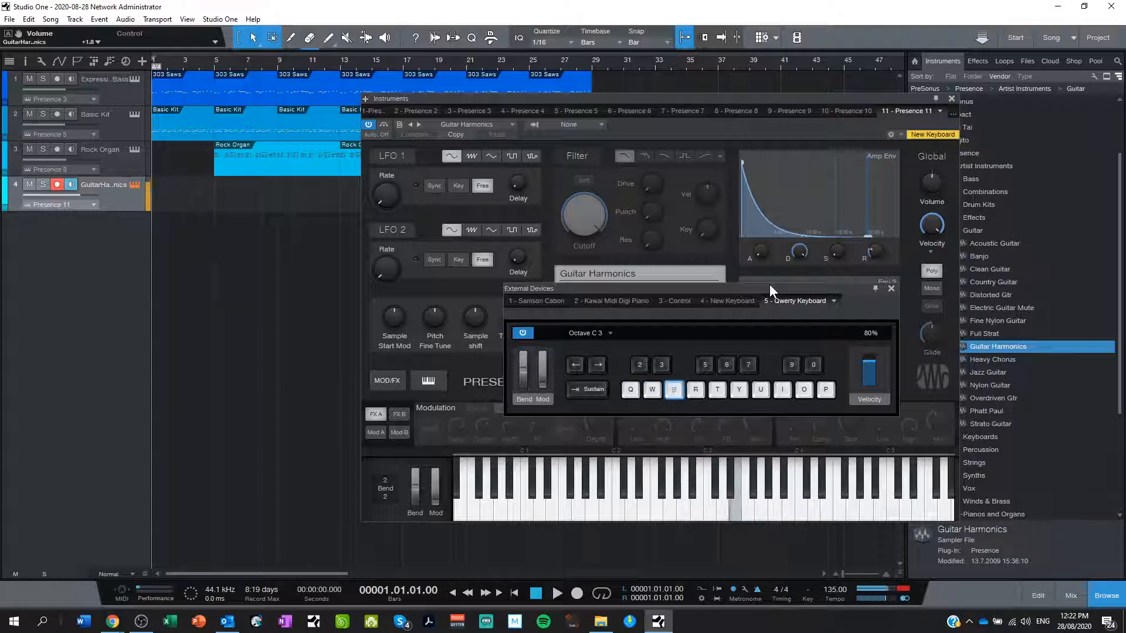
{"action": "key", "text": "r"}
{"action": "key", "text": "t"}
{"action": "key", "text": "r"}
{"action": "key", "text": "e"}
{"action": "key", "text": "q"}
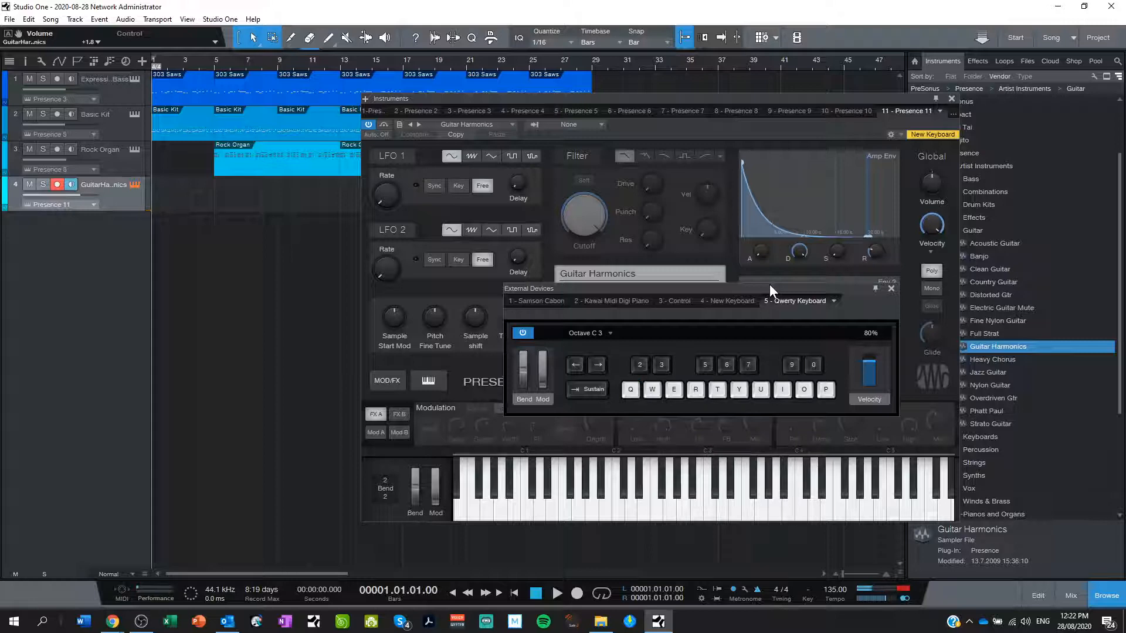
{"action": "key", "text": "i"}
{"action": "key", "text": "u"}
{"action": "key", "text": "y"}
{"action": "key", "text": "t"}
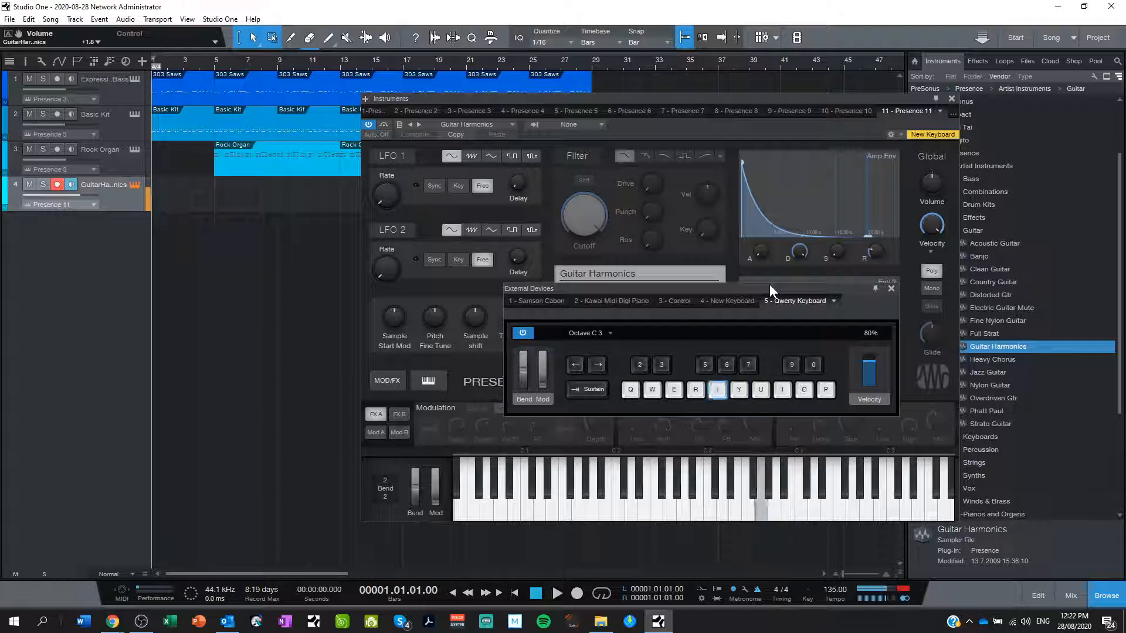
{"action": "key", "text": "r"}
{"action": "key", "text": "y"}
{"action": "key", "text": "t"}
{"action": "key", "text": "y"}
{"action": "key", "text": "u"}
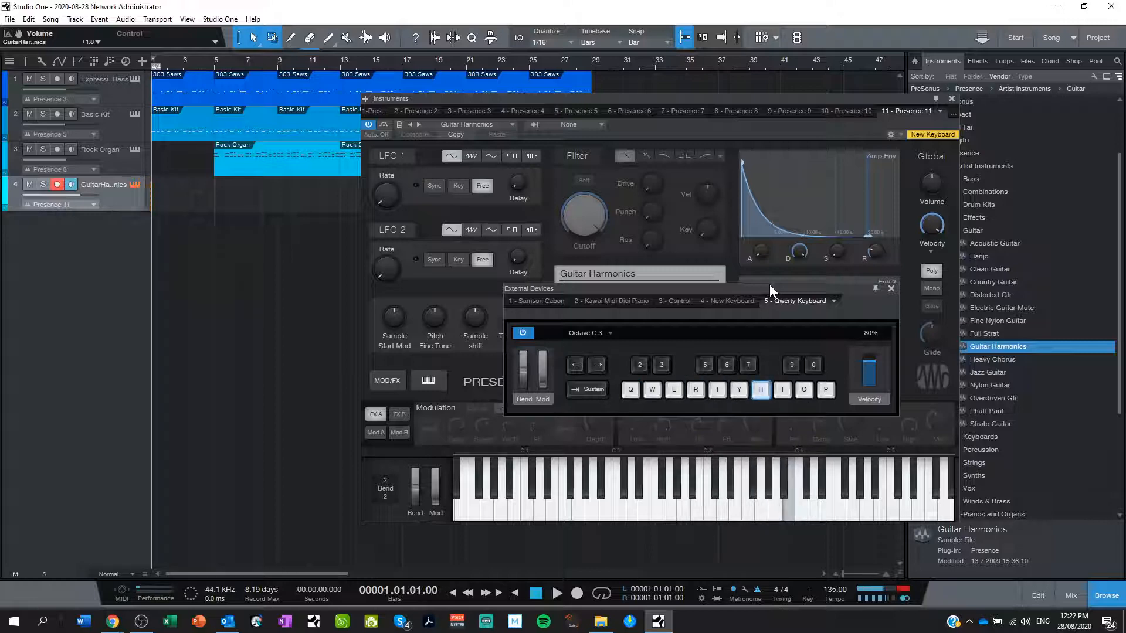
{"action": "key", "text": "i"}
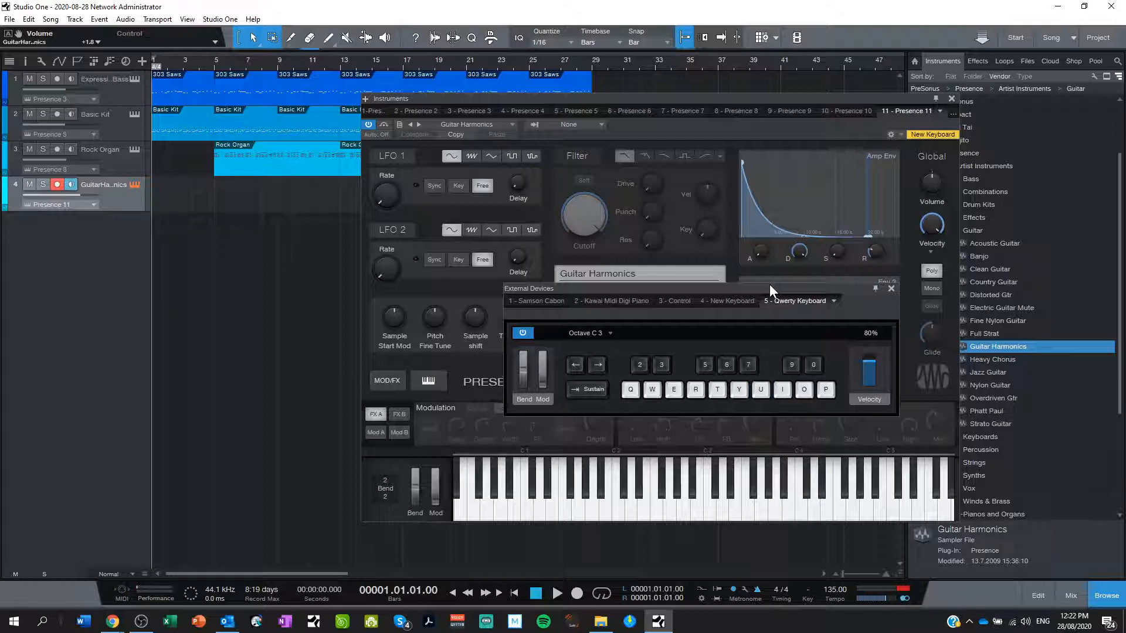
{"action": "key", "text": "t"}
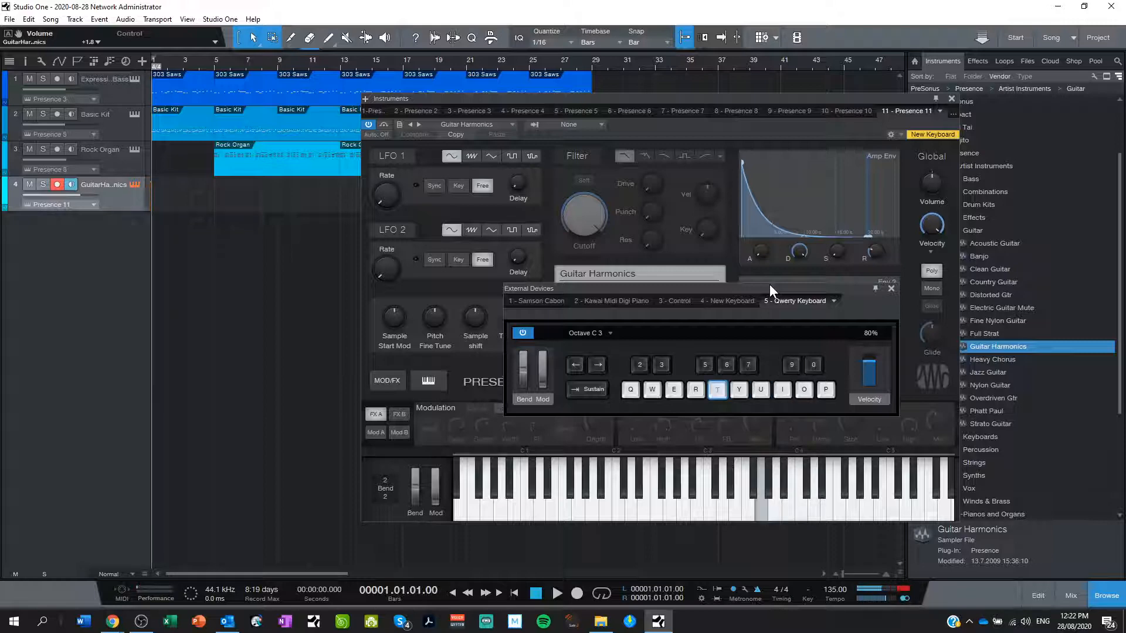
{"action": "key", "text": "q"}
{"action": "key", "text": "w"}
{"action": "key", "text": "e"}
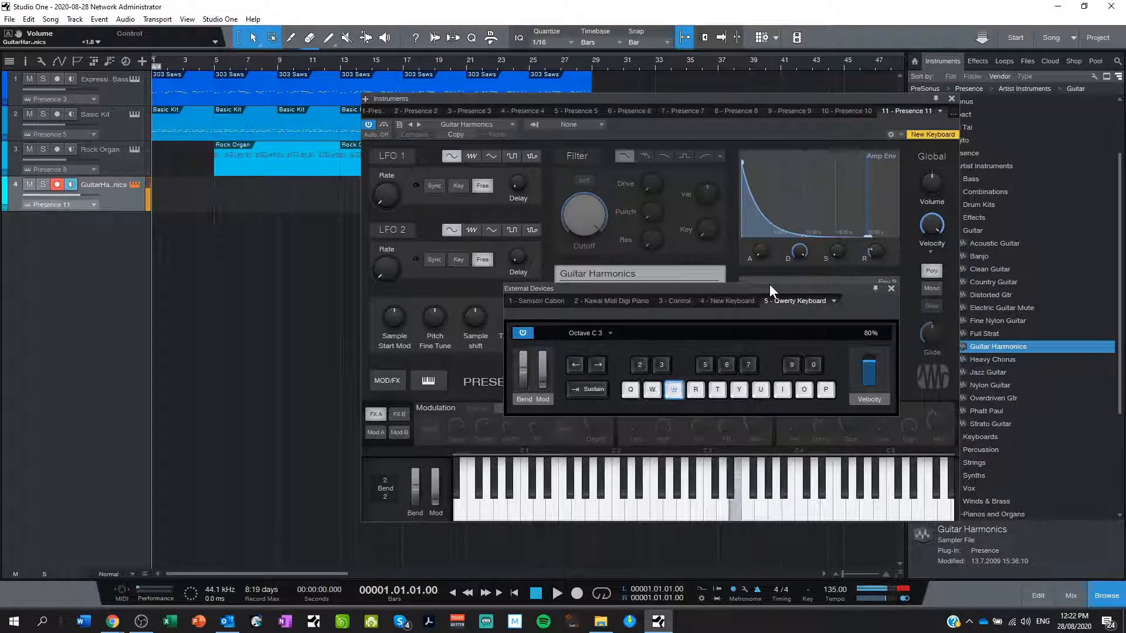
{"action": "key", "text": "t"}
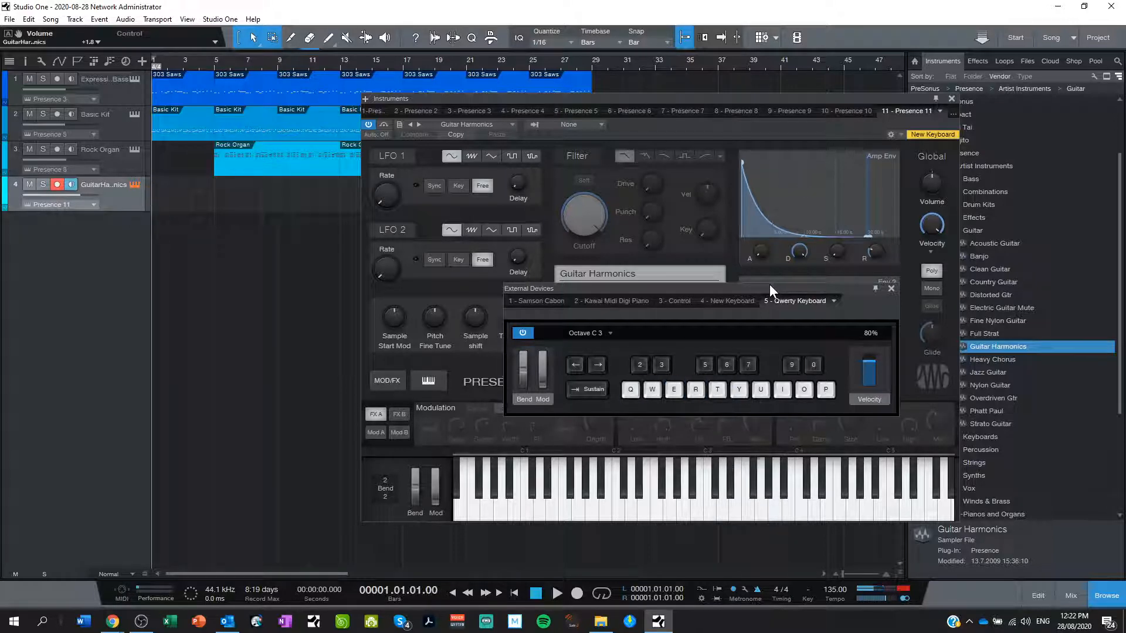
{"action": "key", "text": "q"}
{"action": "key", "text": "t"}
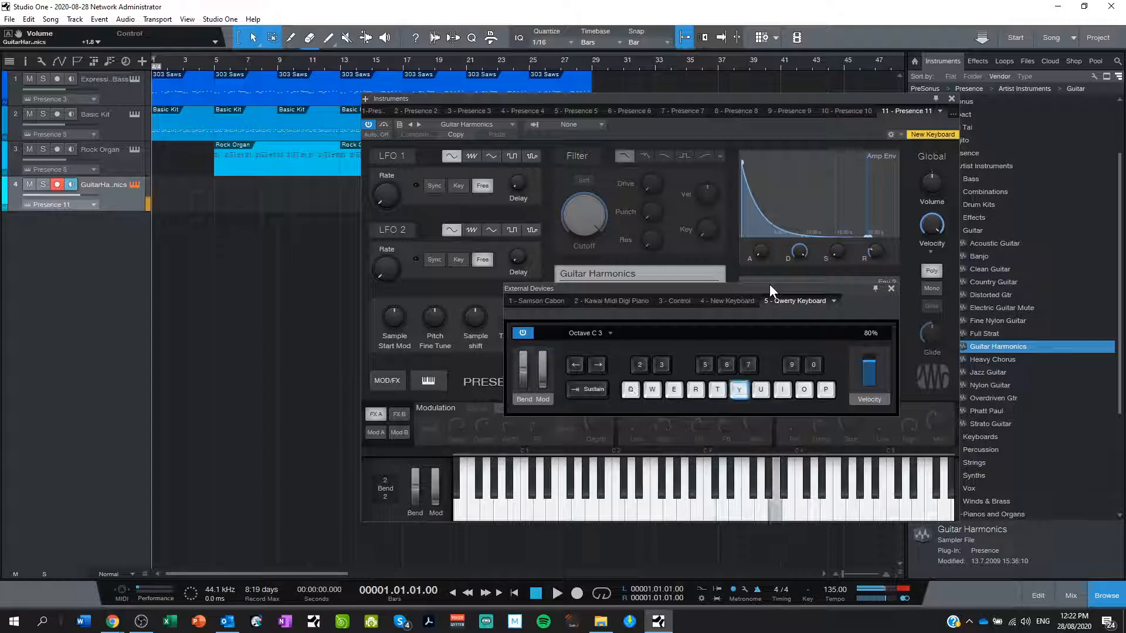
Step: Try out a stepwise melody around E3, moving between D3, E3 and F3, on the Guitar Harmonics track
{"action": "key", "text": "e"}
{"action": "key", "text": "w"}
{"action": "key", "text": "e"}
{"action": "key", "text": "r"}
{"action": "key", "text": "e"}
{"action": "key", "text": "w"}
{"action": "key", "text": "e"}
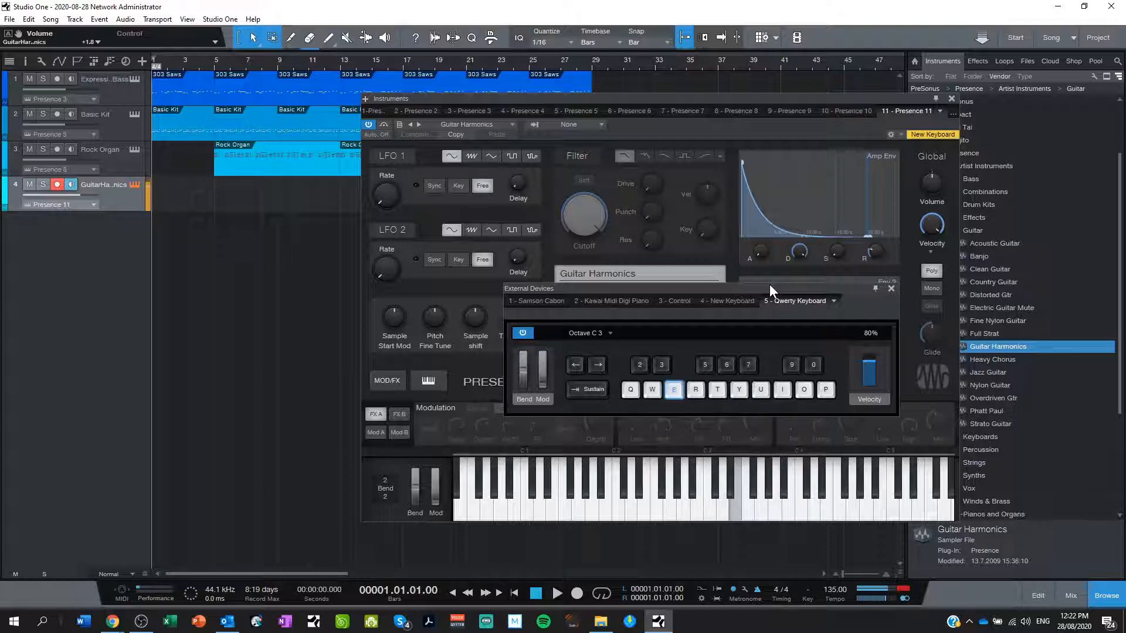
{"action": "key", "text": "r"}
{"action": "key", "text": "e"}
{"action": "key", "text": "r"}
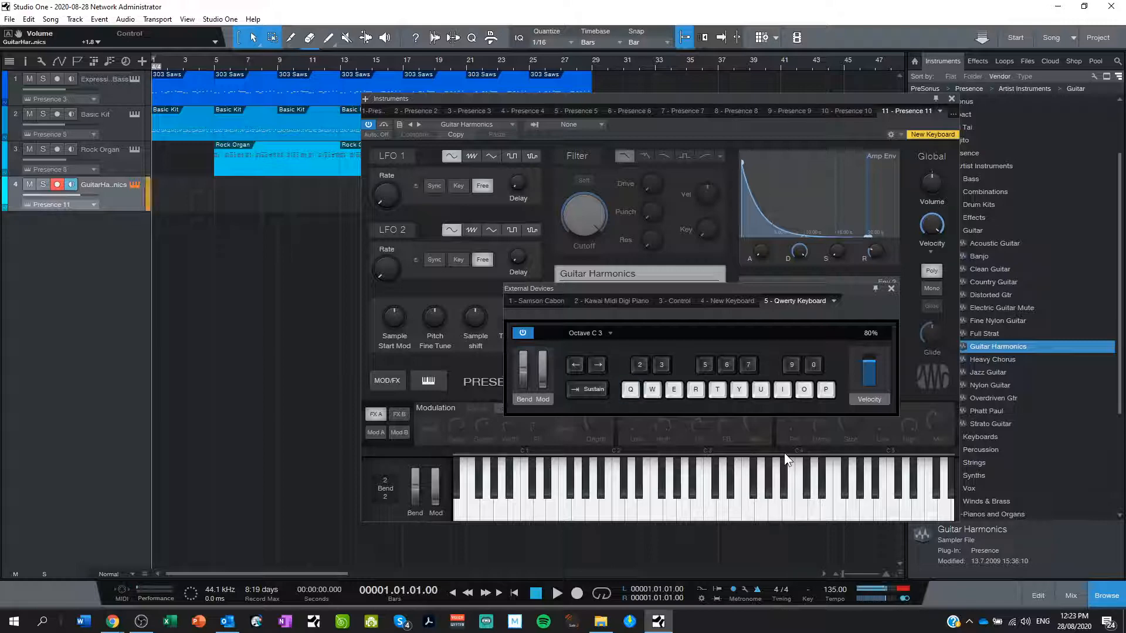
Step: Rehearse a picking pattern that alternates a low C3 with upper notes between G3 and C4 on the Qwerty Keyboard
{"action": "key", "text": "q"}
{"action": "key", "text": "q"}
{"action": "key", "text": "i"}
{"action": "key", "text": "i"}
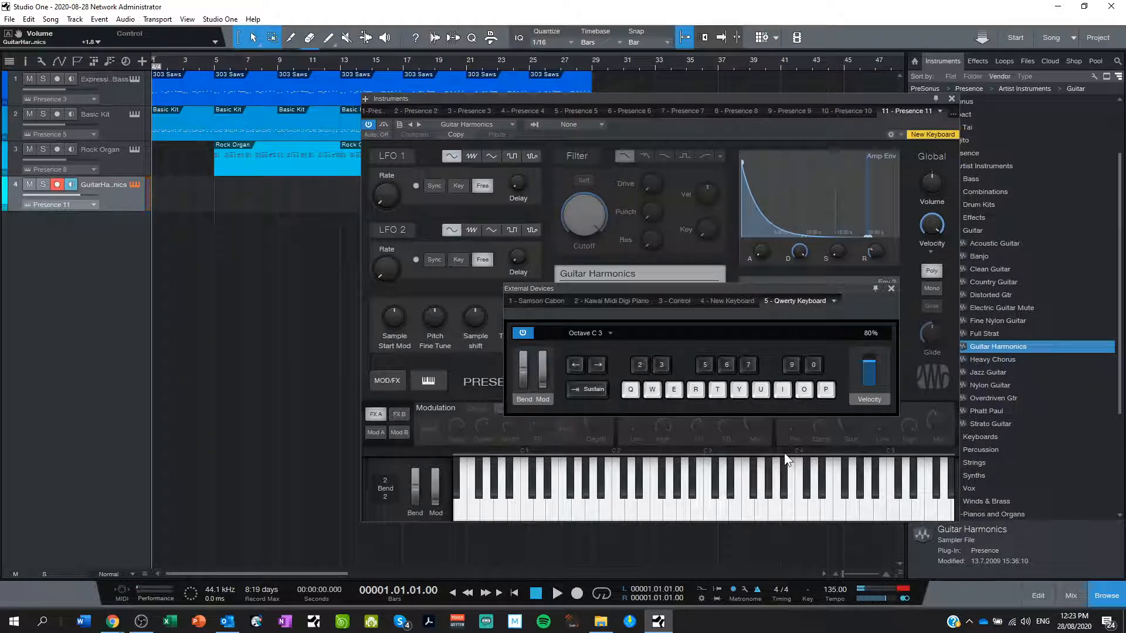
{"action": "key", "text": "q"}
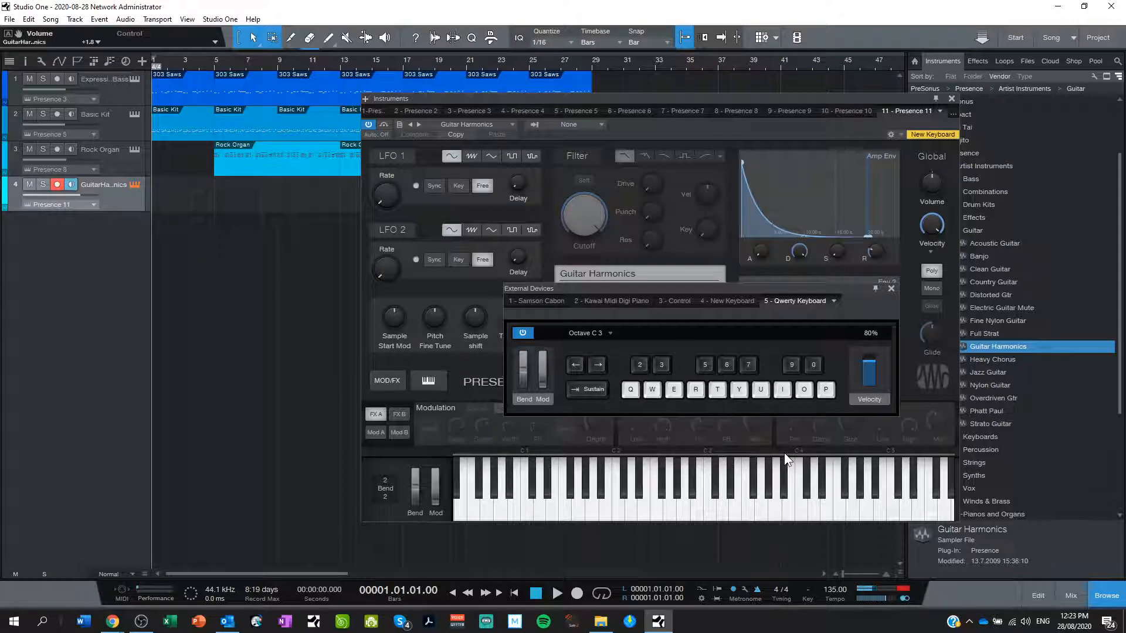
{"action": "key", "text": "q"}
{"action": "key", "text": "i"}
{"action": "key", "text": "y"}
{"action": "key", "text": "q"}
{"action": "key", "text": "u"}
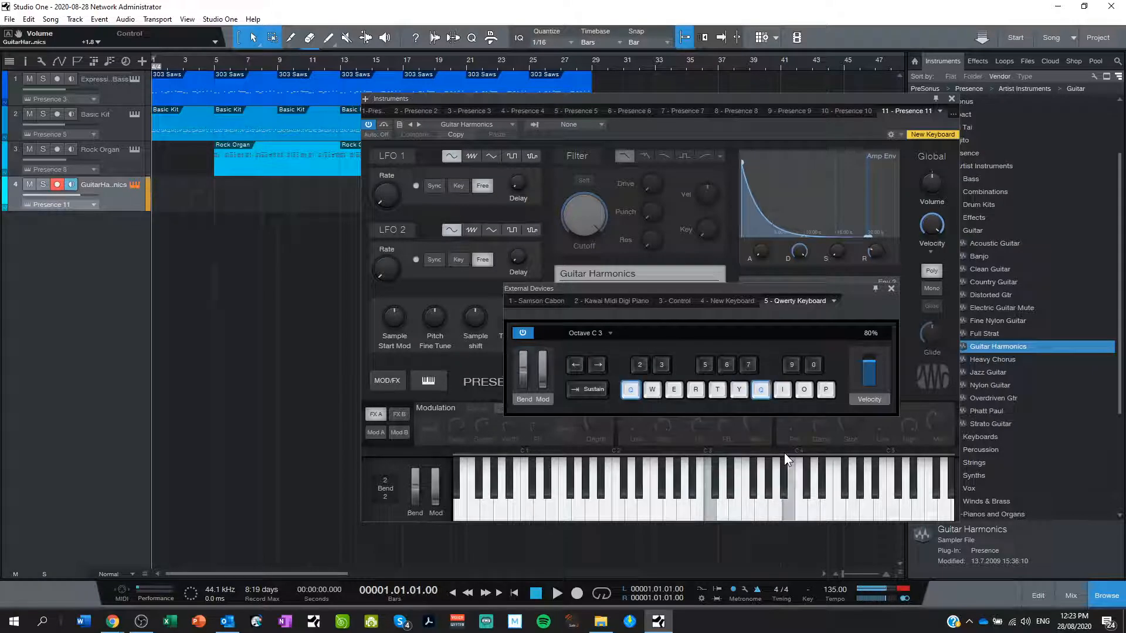
{"action": "key", "text": "u"}
{"action": "key", "text": "i"}
{"action": "key", "text": "q"}
{"action": "key", "text": "u"}
{"action": "key", "text": "y"}
{"action": "key", "text": "u"}
{"action": "key", "text": "q"}
{"action": "key", "text": "i"}
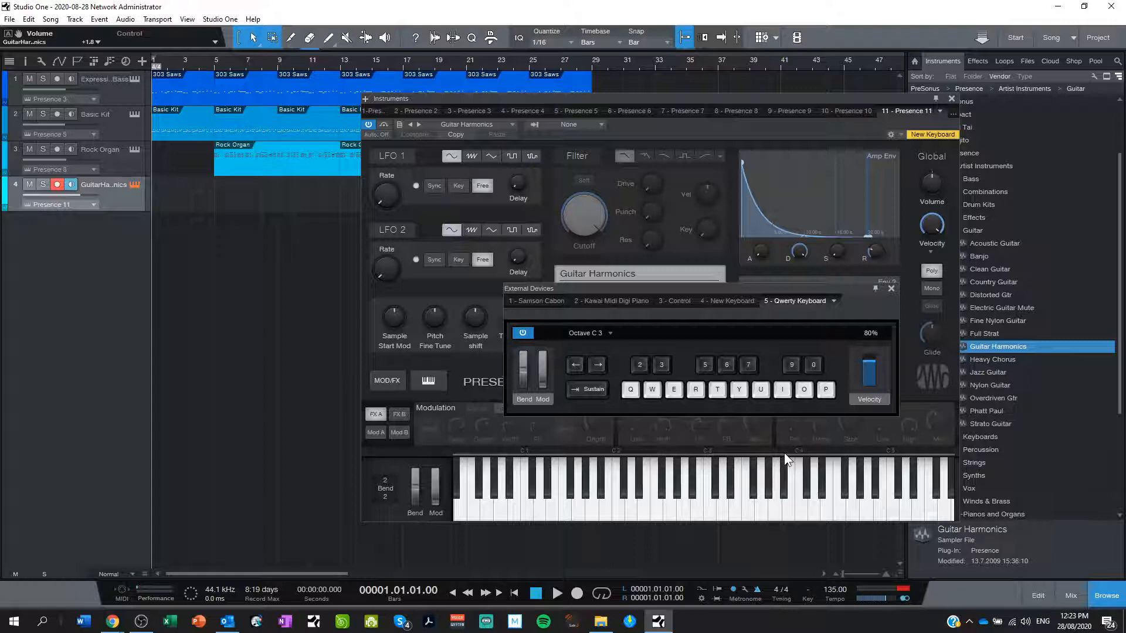
{"action": "key", "text": "q"}
{"action": "key", "text": "i"}
{"action": "key", "text": "q"}
{"action": "key", "text": "i"}
{"action": "key", "text": "q"}
{"action": "key", "text": "y"}
{"action": "key", "text": "t"}
{"action": "key", "text": "u"}
{"action": "key", "text": "q"}
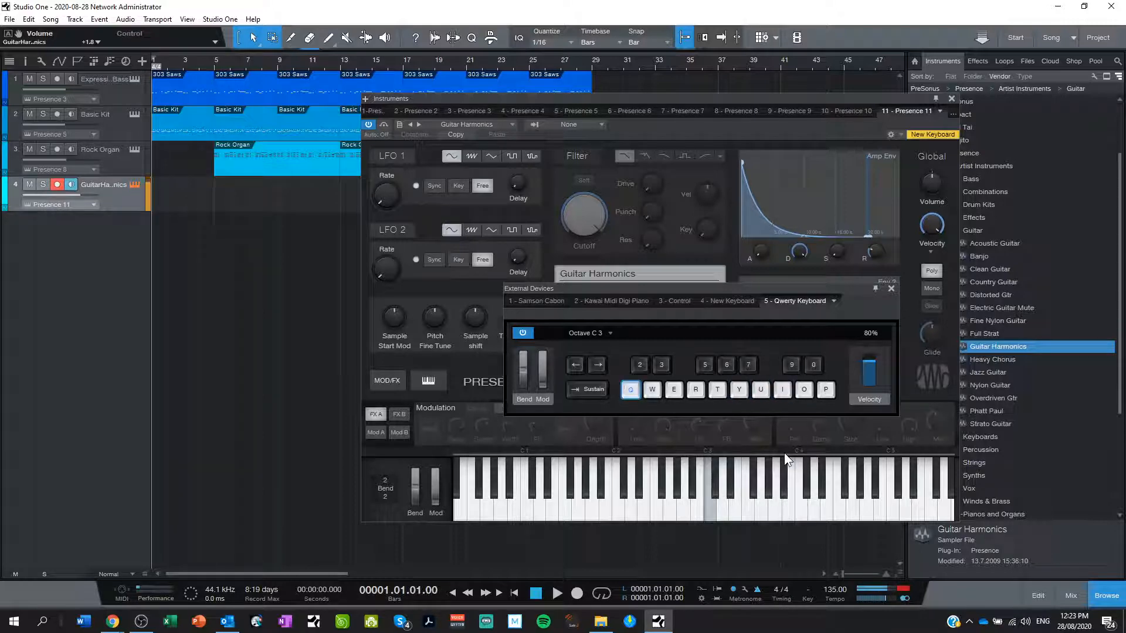
{"action": "key", "text": "i"}
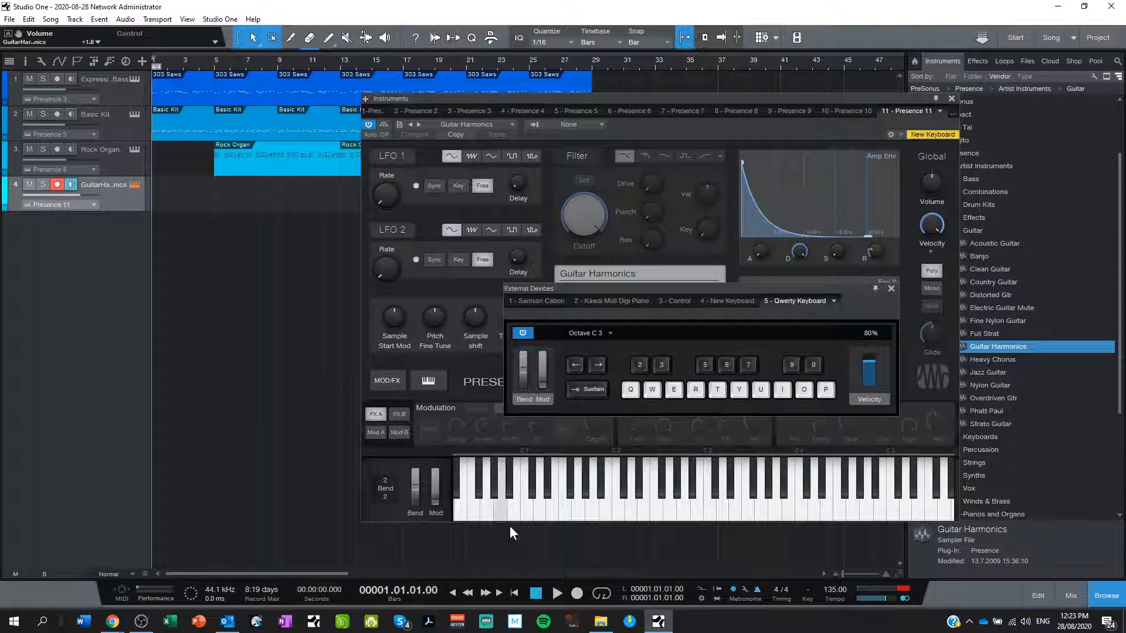
Step: Record an improvised Guitar Harmonics melody from the song start with the Qwerty Keyboard at octave C 3, stopping in bar 21
{"action": "left_click", "coordinate": [576, 595]}
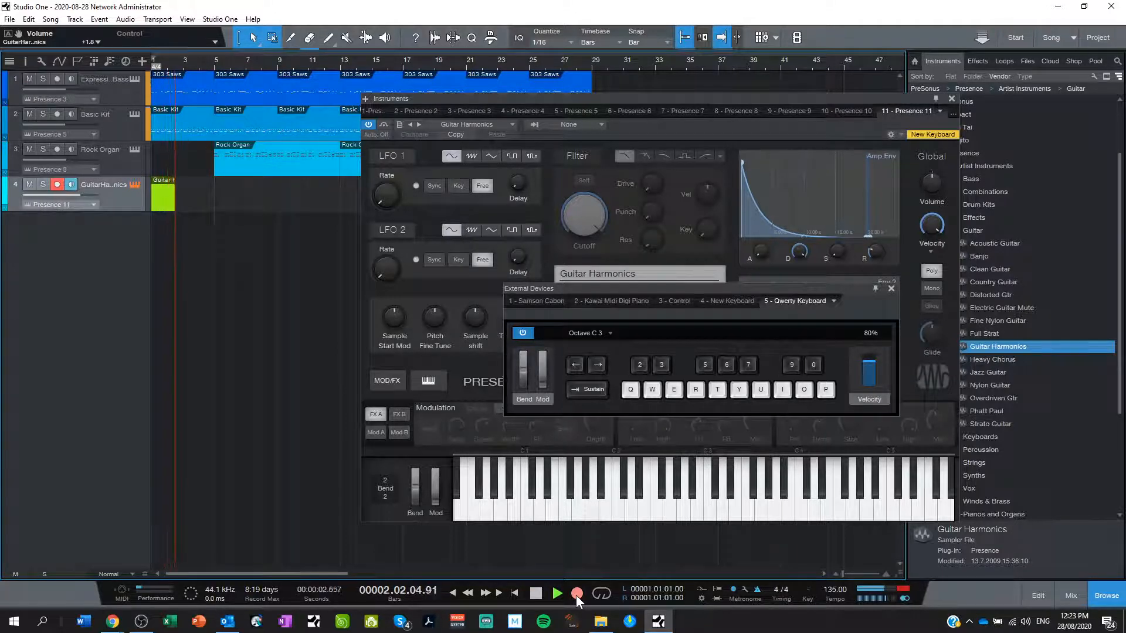
{"action": "key", "text": "i"}
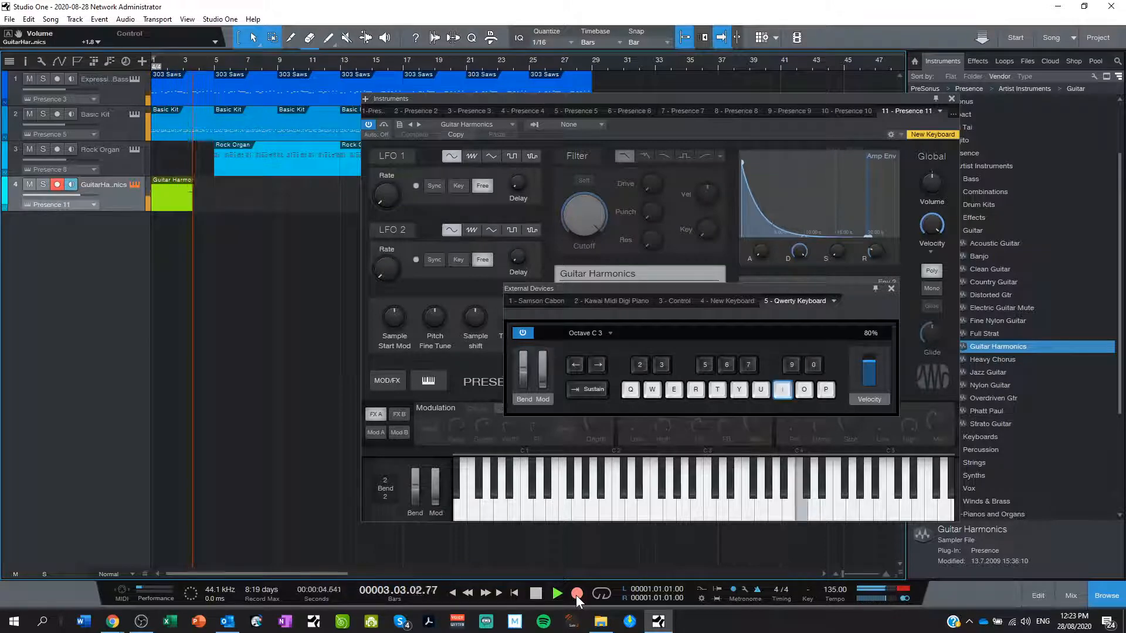
{"action": "key", "text": "u"}
{"action": "key", "text": "y"}
{"action": "key", "text": "u"}
{"action": "key", "text": "i"}
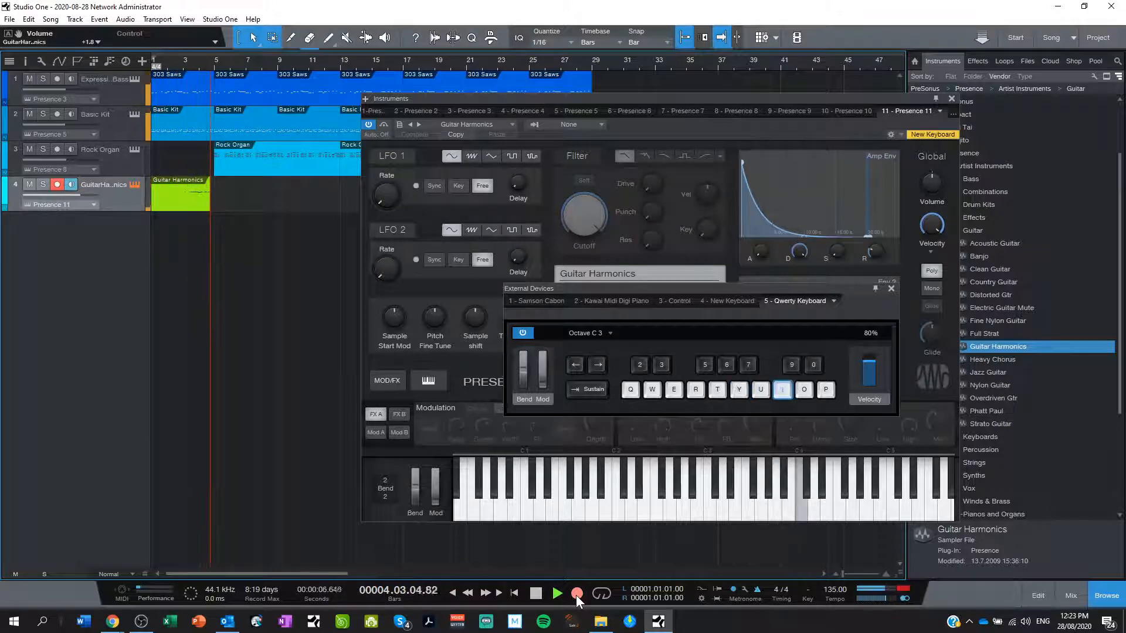
{"action": "key", "text": "i"}
{"action": "key", "text": "u"}
{"action": "key", "text": "t"}
{"action": "key", "text": "r"}
{"action": "key", "text": "e"}
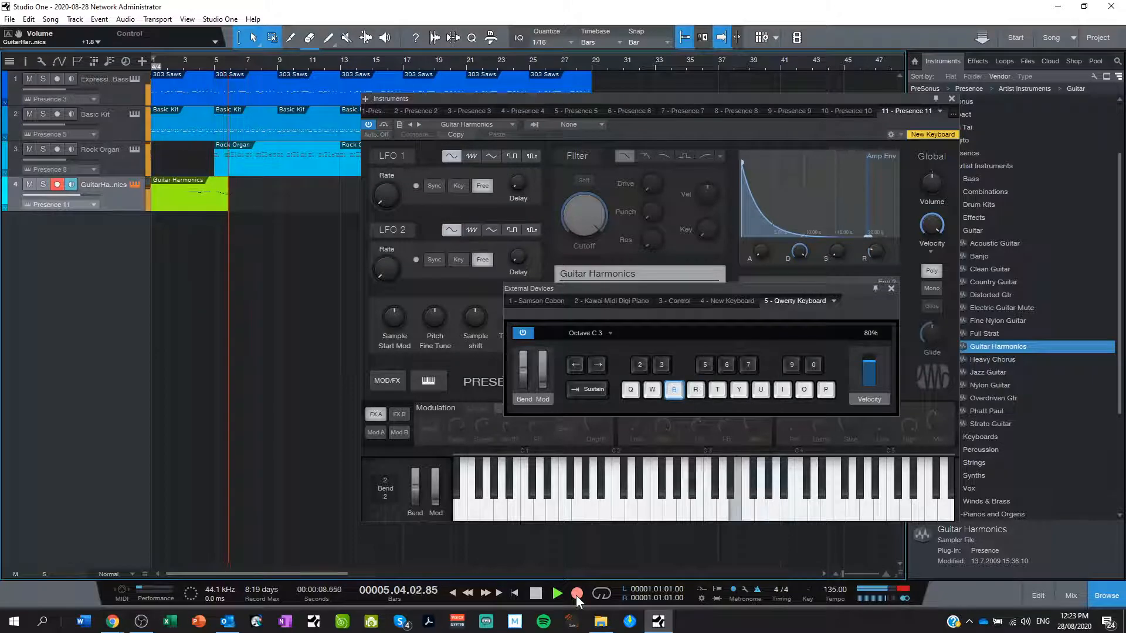
{"action": "key", "text": "r"}
{"action": "key", "text": "w"}
{"action": "key", "text": "e"}
{"action": "key", "text": "w"}
{"action": "key", "text": "q"}
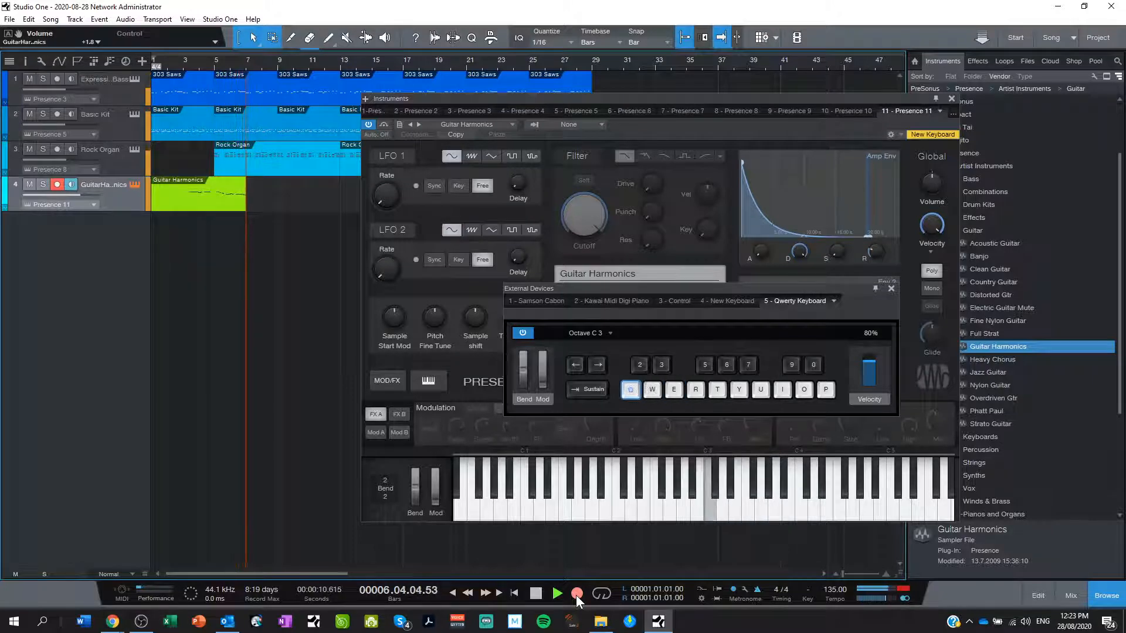
{"action": "key", "text": "w"}
{"action": "key", "text": "e"}
{"action": "key", "text": "w"}
{"action": "key", "text": "t"}
{"action": "key", "text": "r"}
{"action": "key", "text": "e"}
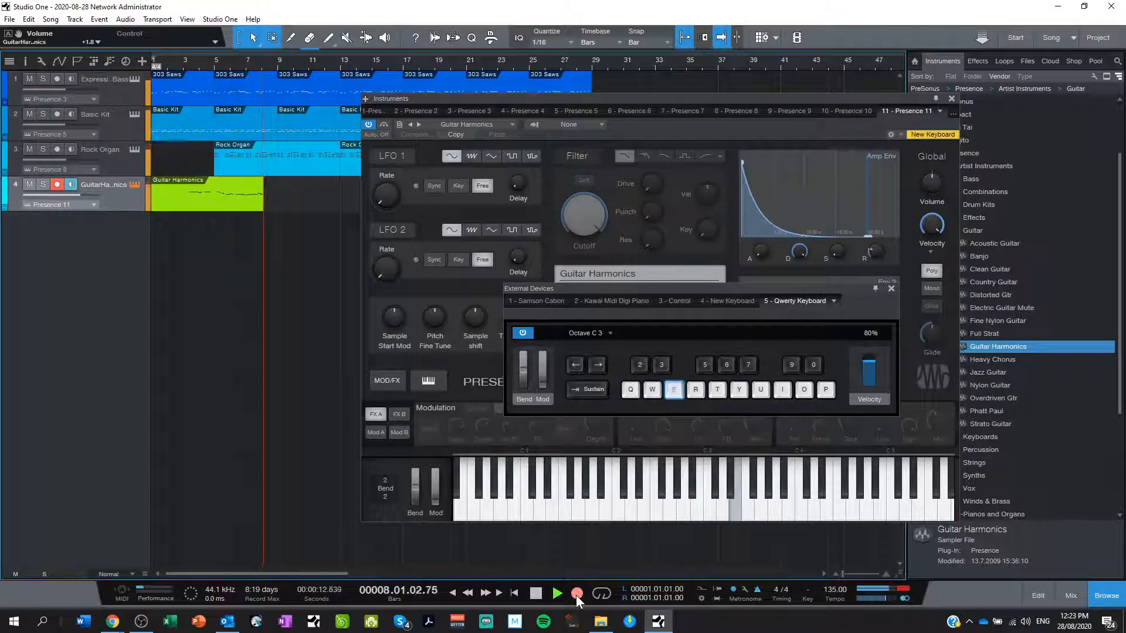
{"action": "key", "text": "w"}
{"action": "key", "text": "q"}
{"action": "key", "text": "i"}
{"action": "key", "text": "u"}
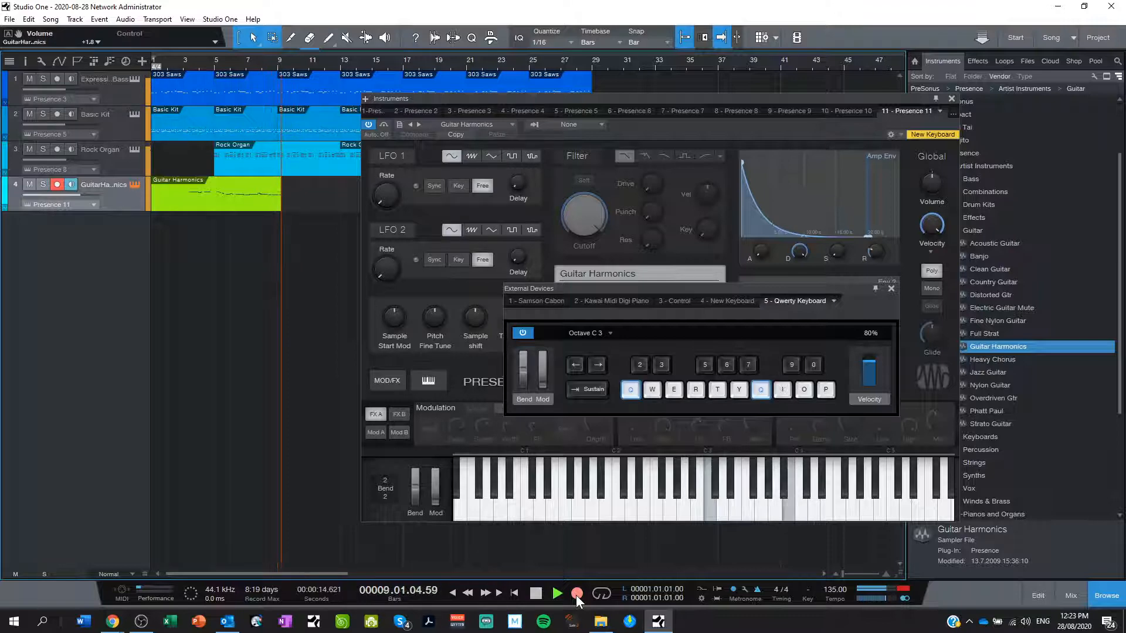
{"action": "key", "text": "y"}
{"action": "key", "text": "q"}
{"action": "key", "text": "t"}
{"action": "key", "text": "y"}
{"action": "key", "text": "u"}
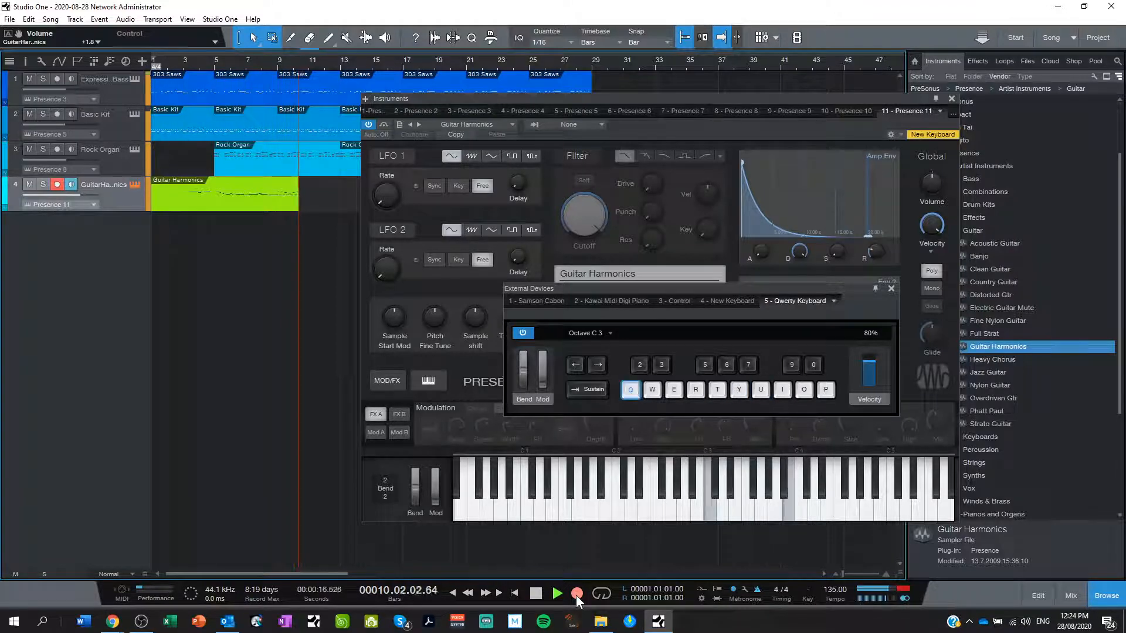
{"action": "key", "text": "i"}
{"action": "key", "text": "u"}
{"action": "key", "text": "o"}
{"action": "key", "text": "i"}
{"action": "key", "text": "u"}
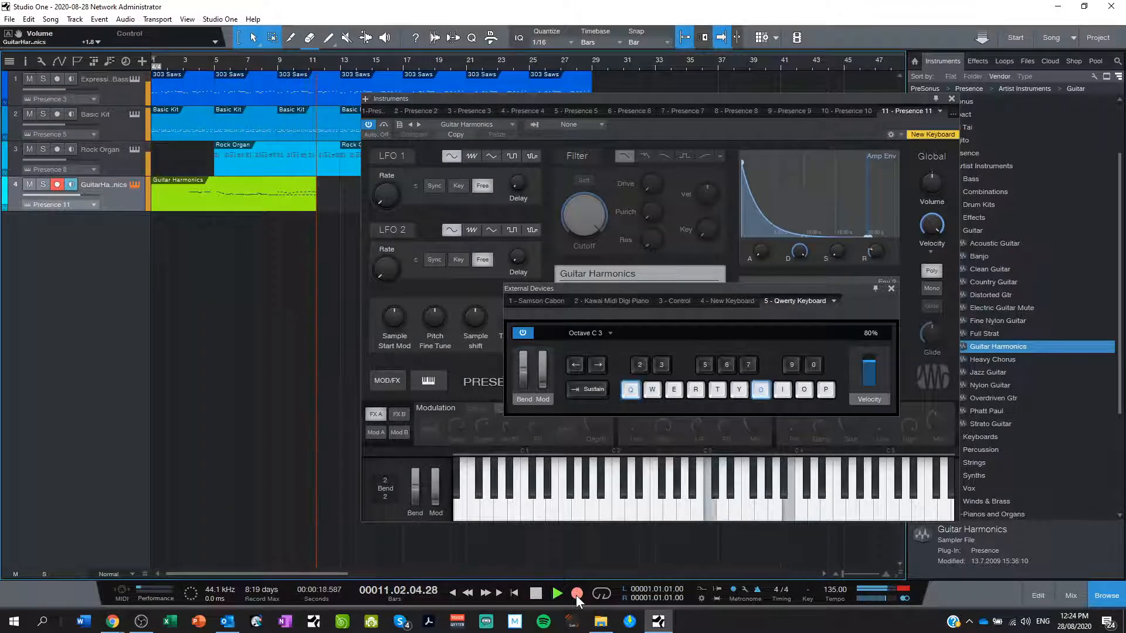
{"action": "key", "text": "y"}
{"action": "key", "text": "q"}
{"action": "key", "text": "i"}
{"action": "key", "text": "i"}
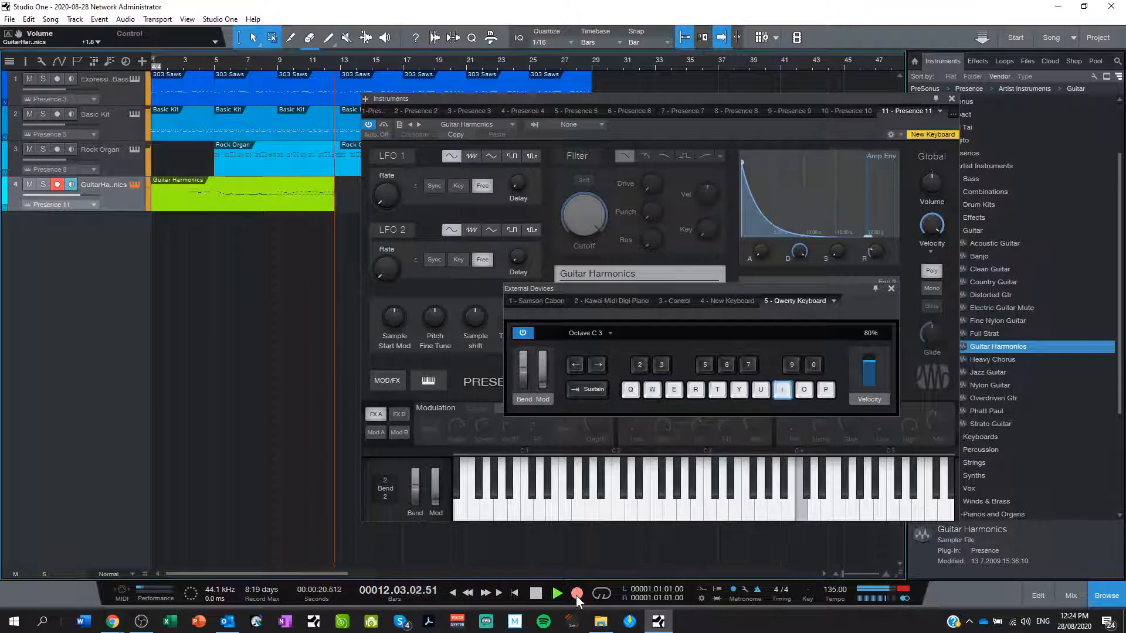
{"action": "key", "text": "p"}
{"action": "key", "text": "o"}
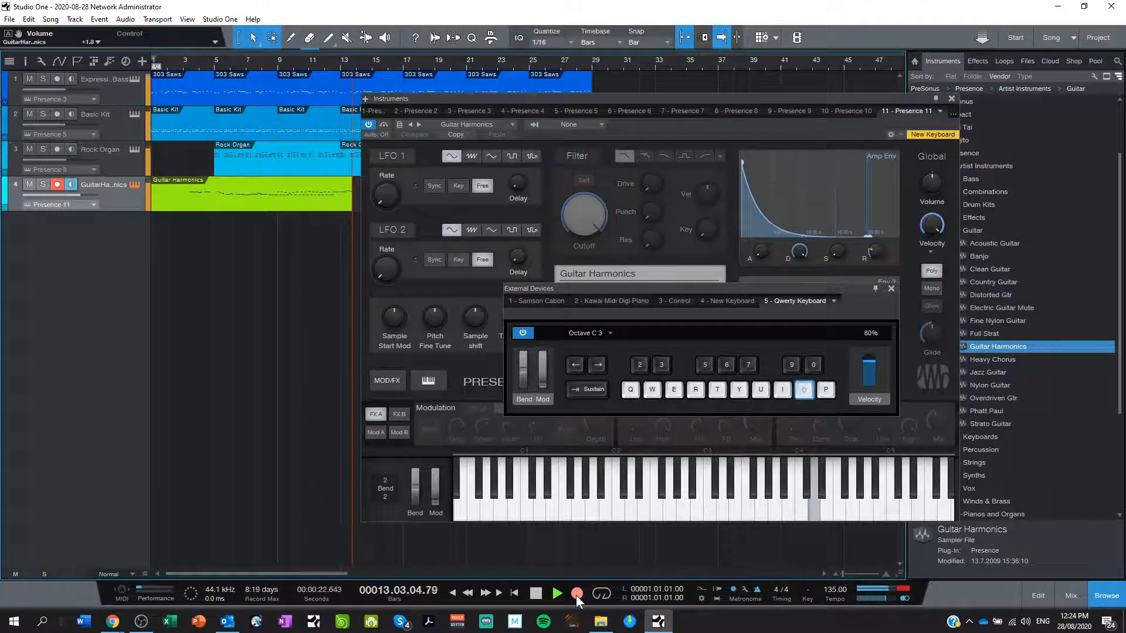
{"action": "key", "text": "i"}
{"action": "key", "text": "u"}
{"action": "key", "text": "y"}
{"action": "key", "text": "t"}
{"action": "key", "text": "r"}
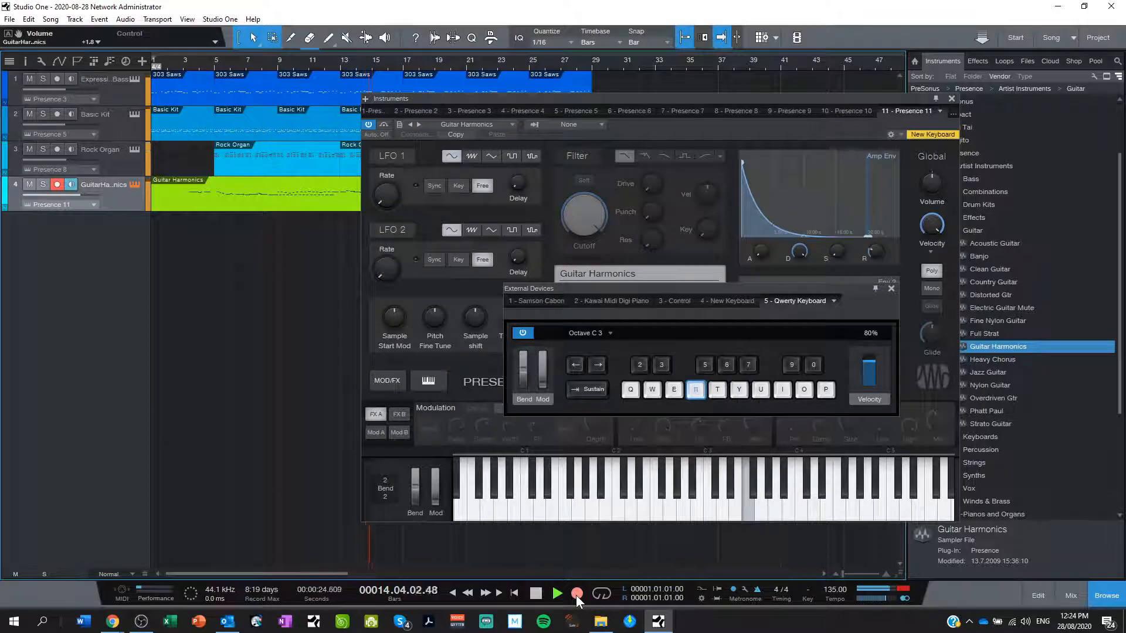
{"action": "key", "text": "e"}
{"action": "key", "text": "w"}
{"action": "key", "text": "e"}
{"action": "key", "text": "w"}
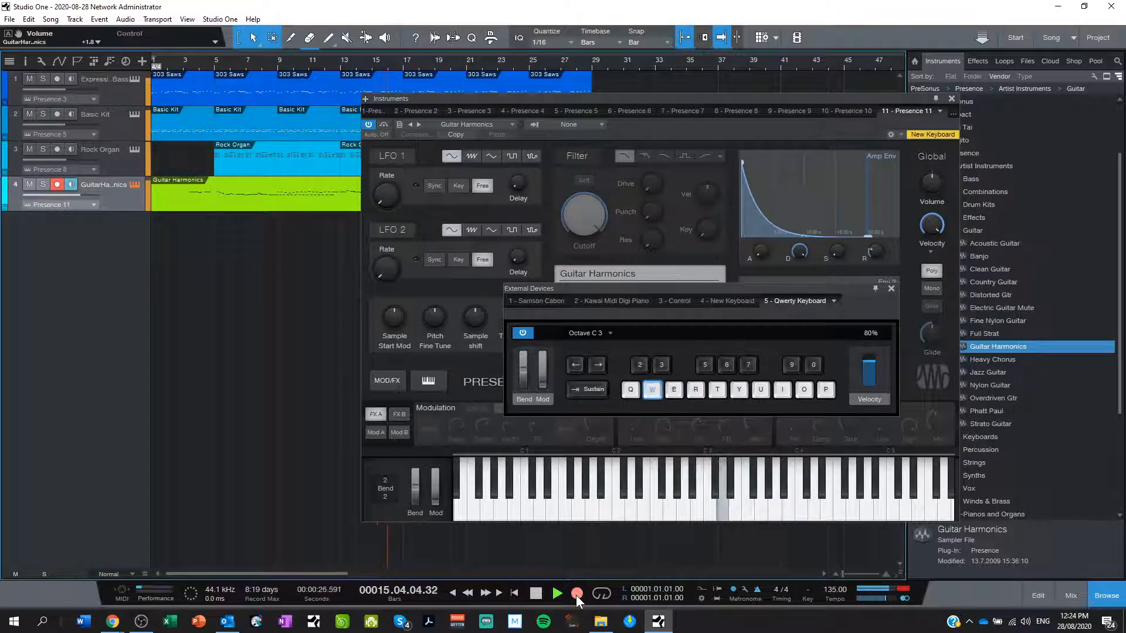
{"action": "key", "text": "r"}
{"action": "key", "text": "e"}
{"action": "key", "text": "w"}
{"action": "key", "text": "w"}
{"action": "key", "text": "q"}
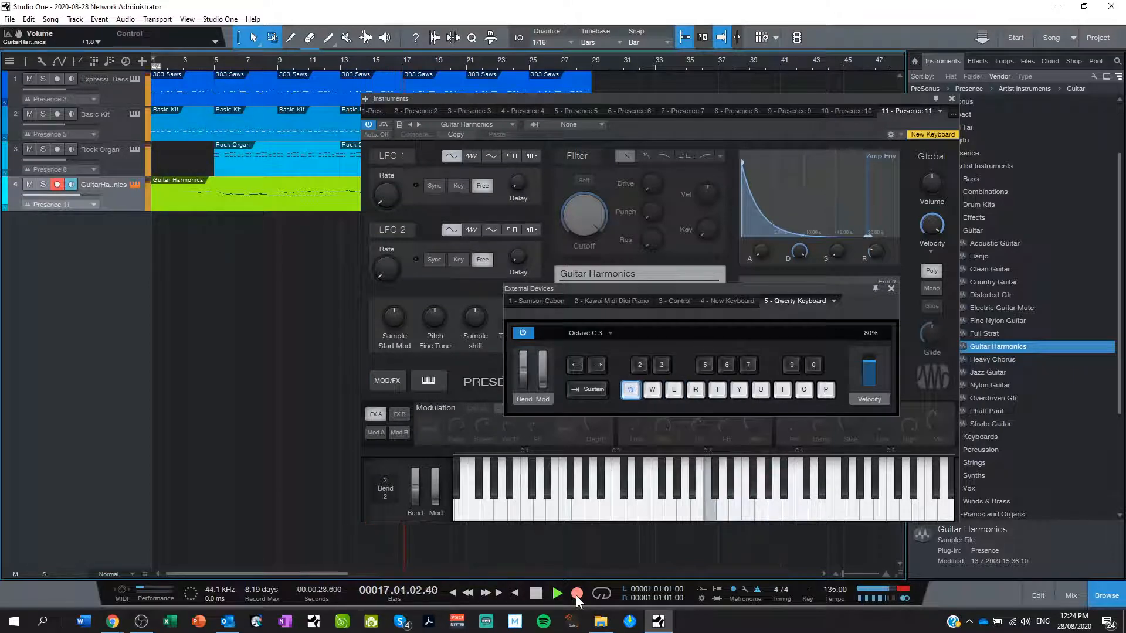
{"action": "key", "text": "r"}
{"action": "key", "text": "t"}
{"action": "key", "text": "q"}
{"action": "key", "text": "y"}
{"action": "key", "text": "q"}
{"action": "key", "text": "u"}
{"action": "key", "text": "q"}
{"action": "key", "text": "y"}
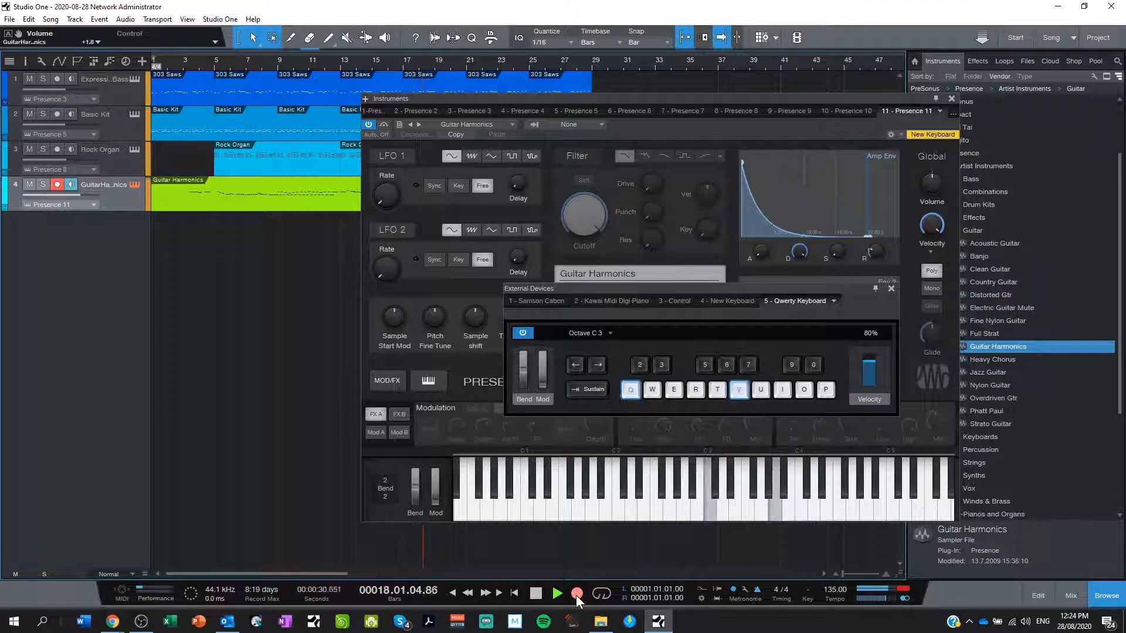
{"action": "key", "text": "q"}
{"action": "key", "text": "u"}
{"action": "key", "text": "i"}
{"action": "key", "text": "q"}
{"action": "key", "text": "i"}
{"action": "key", "text": "q"}
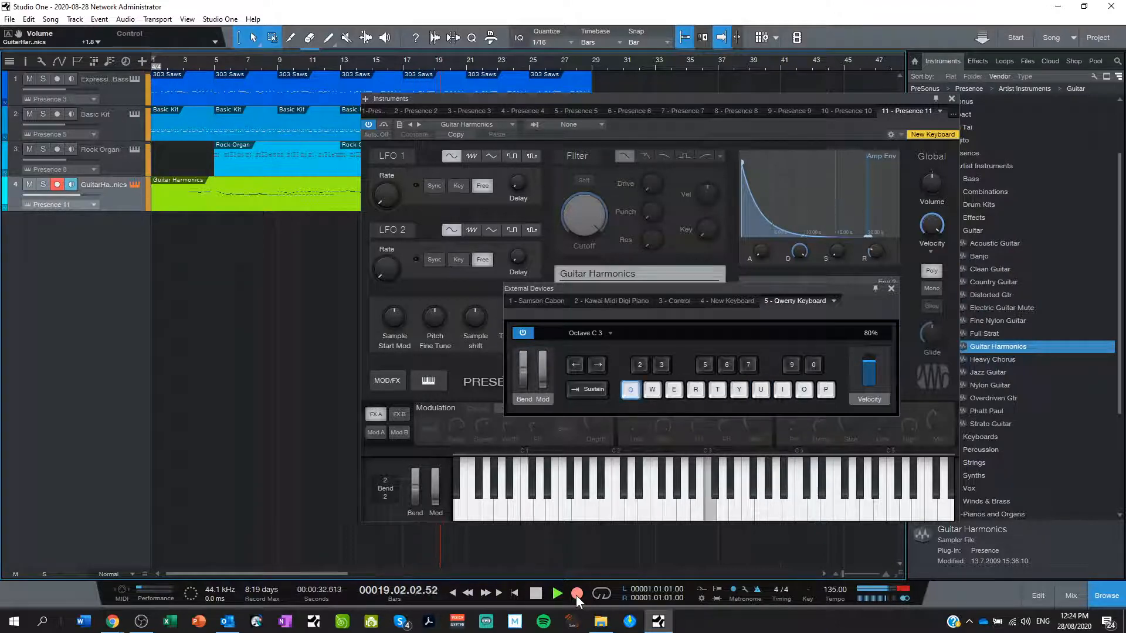
{"action": "key", "text": "i"}
{"action": "key", "text": "o"}
{"action": "key", "text": "i"}
{"action": "key", "text": "u"}
{"action": "key", "text": "i"}
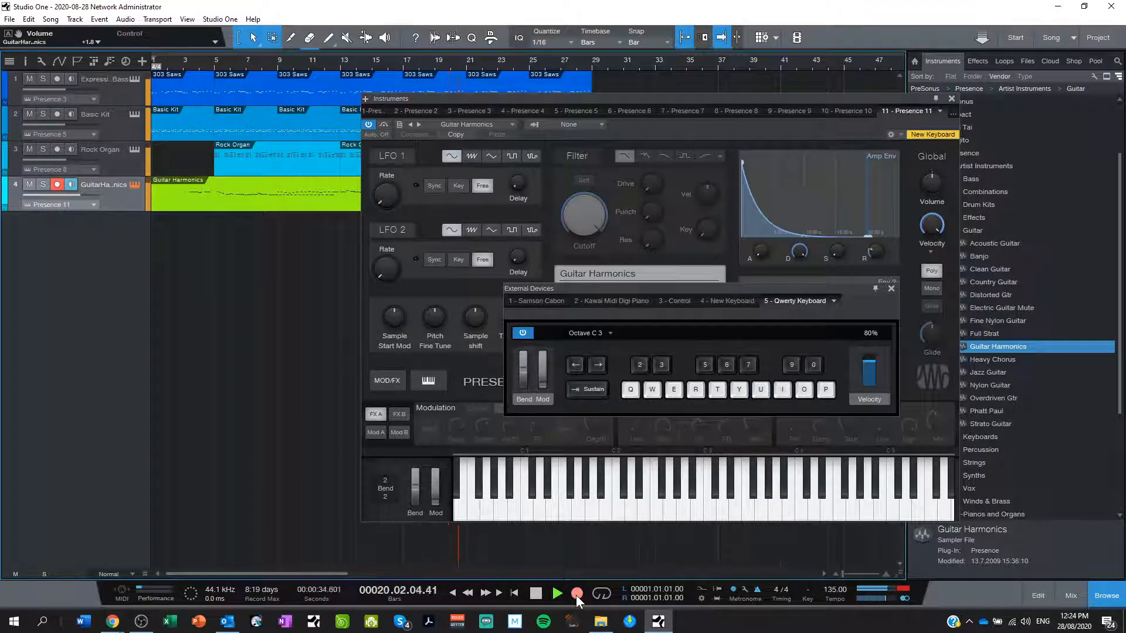
{"action": "key", "text": "i"}
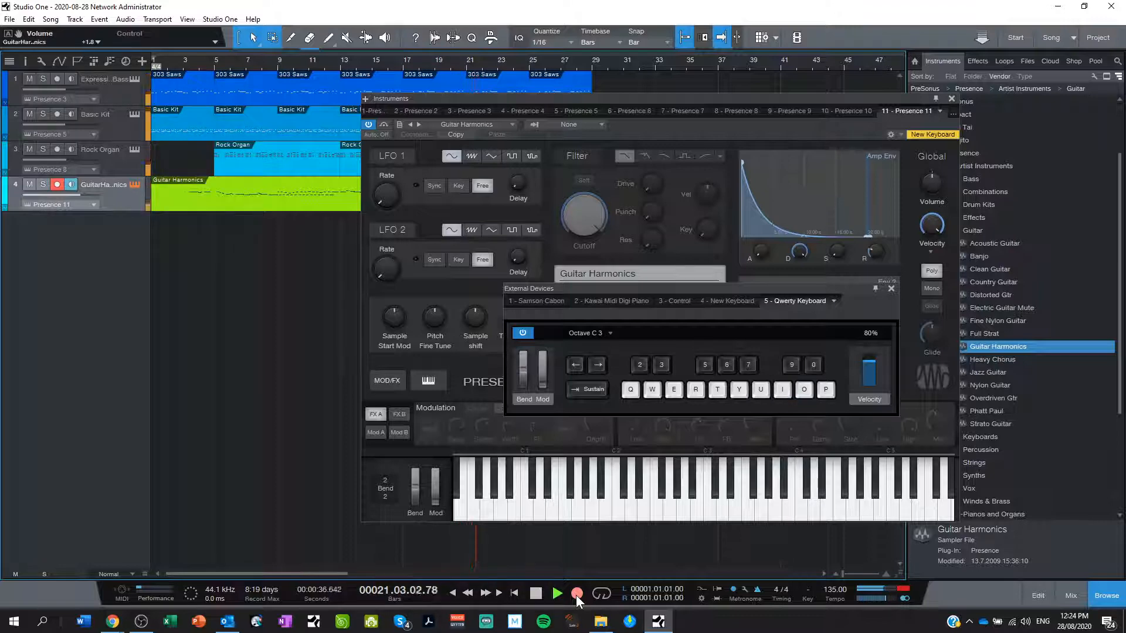
{"action": "key", "text": "space"}
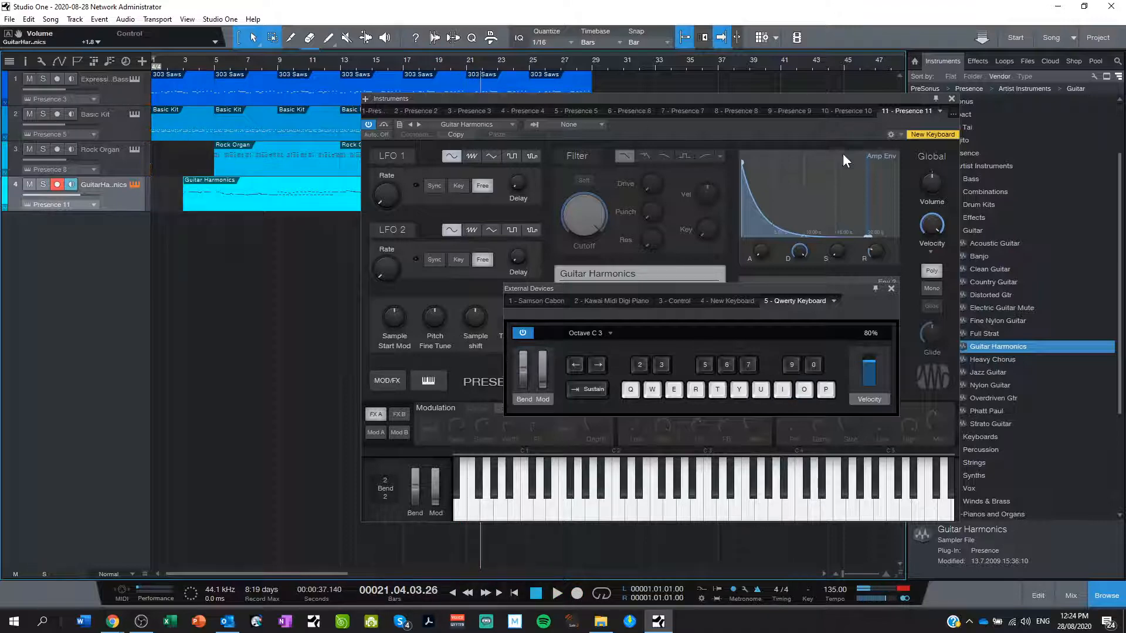
Step: Close the Qwerty Keyboard and Presence windows and open the recorded Guitar Harmonics part in the note editor
{"action": "left_click", "coordinate": [891, 288]}
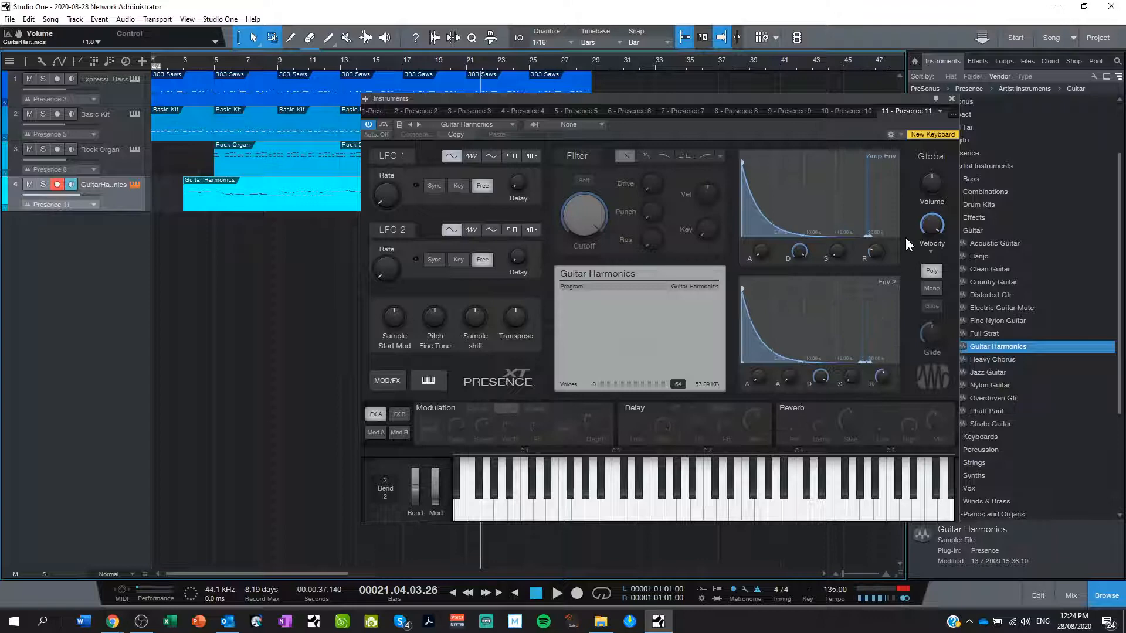
{"action": "left_click", "coordinate": [951, 100]}
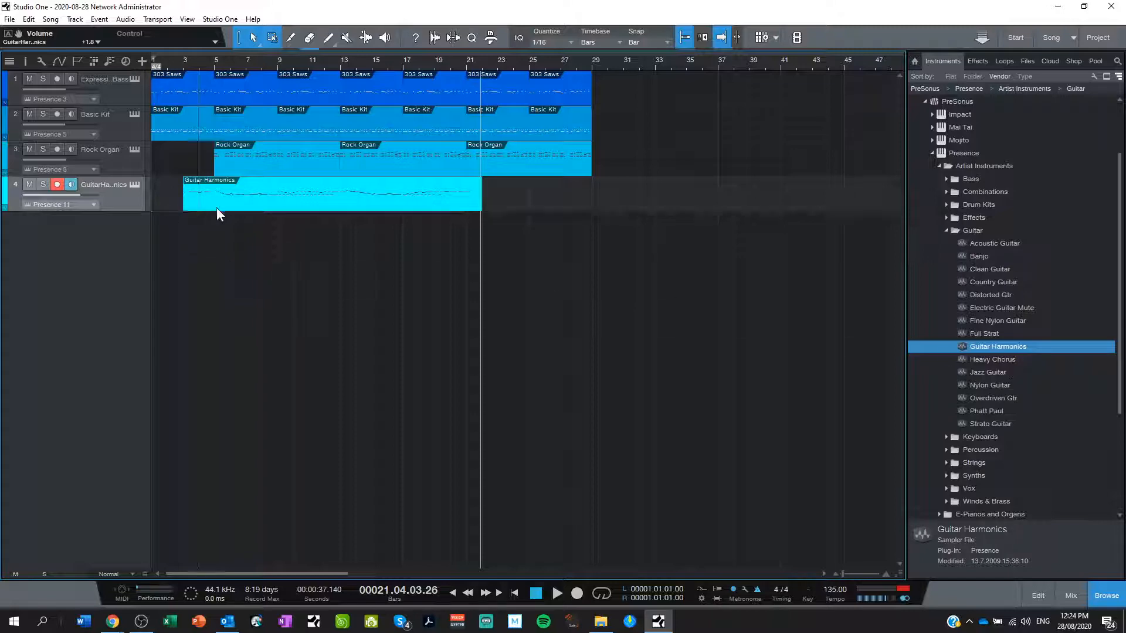
{"action": "double_click", "coordinate": [234, 208]}
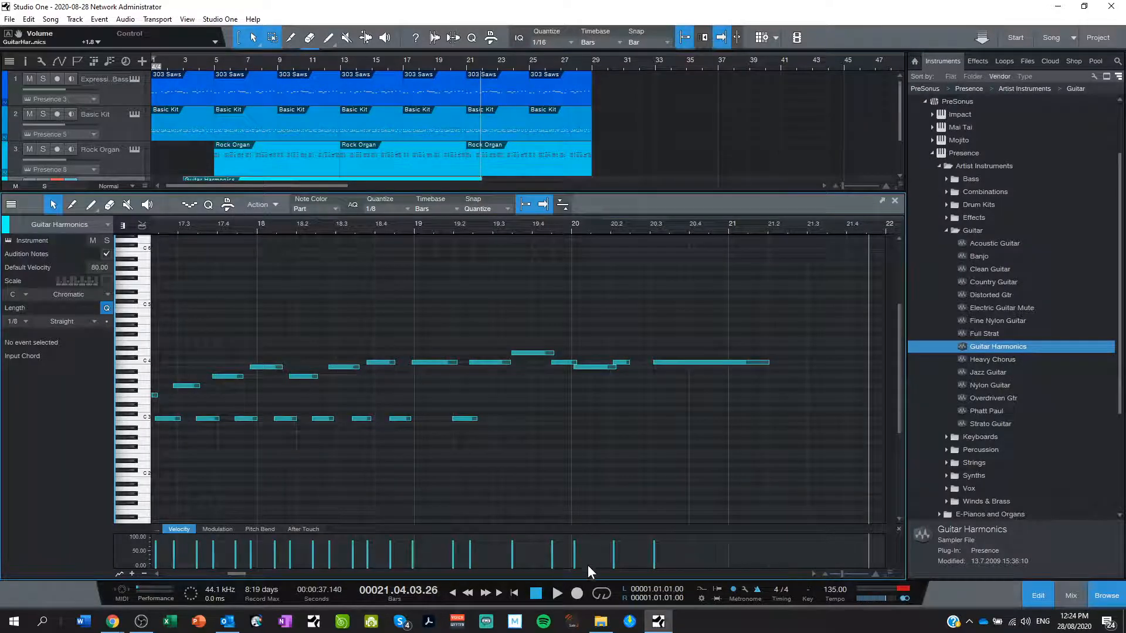
Step: Play the recorded part from bar 3 and stop at about bar 8 to check the note timing
{"action": "left_click_drag", "start_coordinate": [242, 574], "coordinate": [174, 582]}
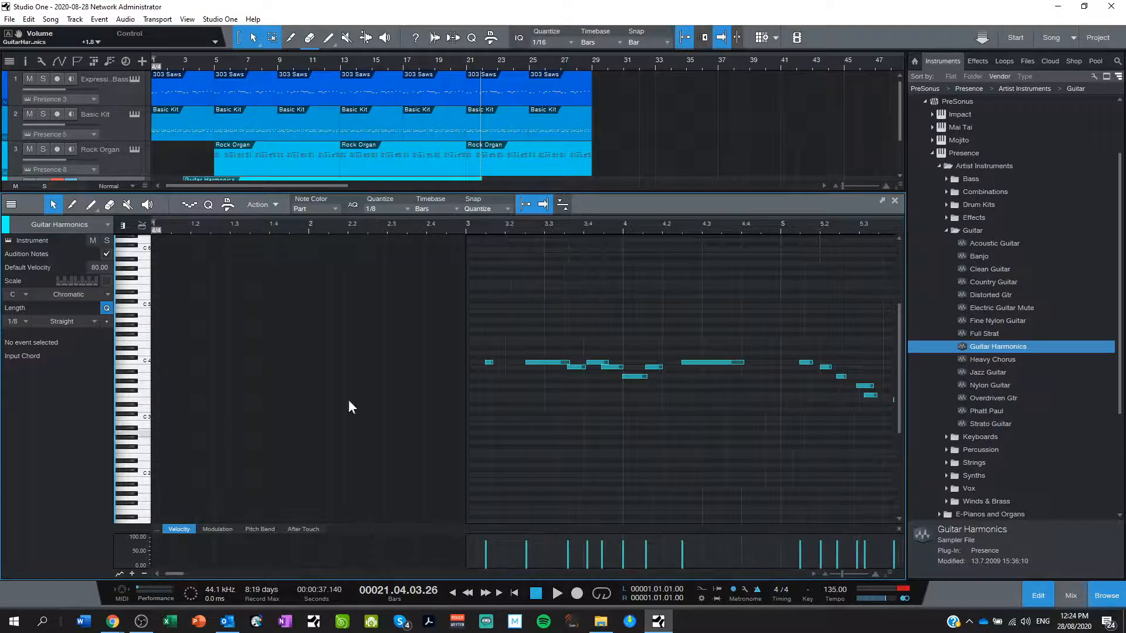
{"action": "left_click", "coordinate": [477, 227]}
{"action": "key", "text": "space"}
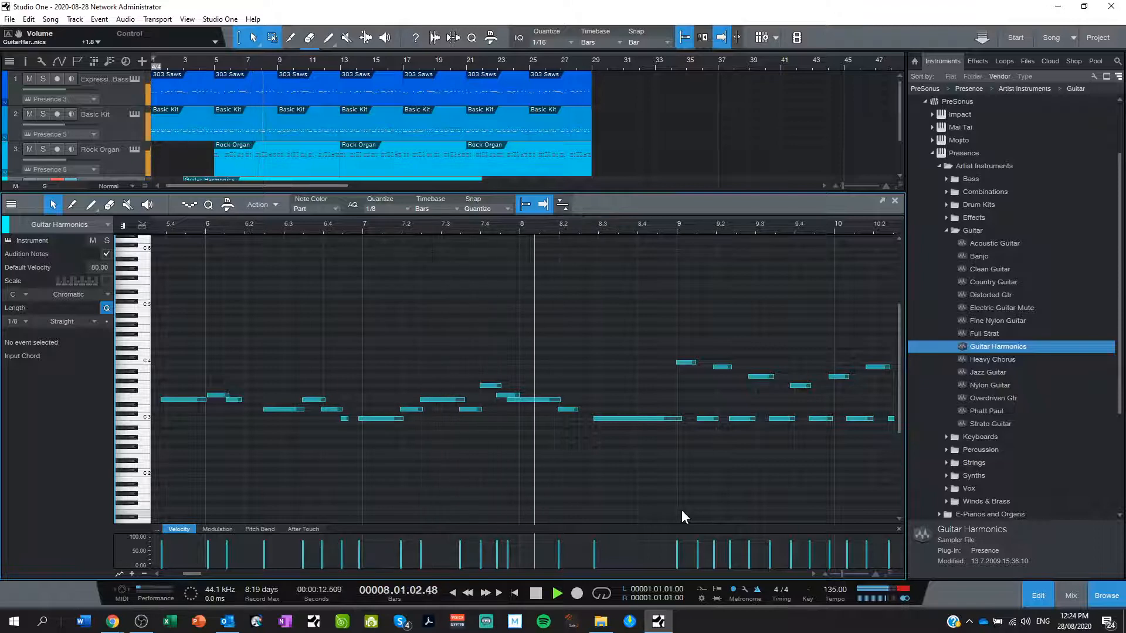
{"action": "key", "text": "space"}
Step: Shift the E3 note to start at 8.01.01 and the F3 note before it to 7.04.03, and play back from 7.03.03
{"action": "left_click_drag", "start_coordinate": [521, 400], "coordinate": [532, 401]}
{"action": "left_click", "coordinate": [458, 225]}
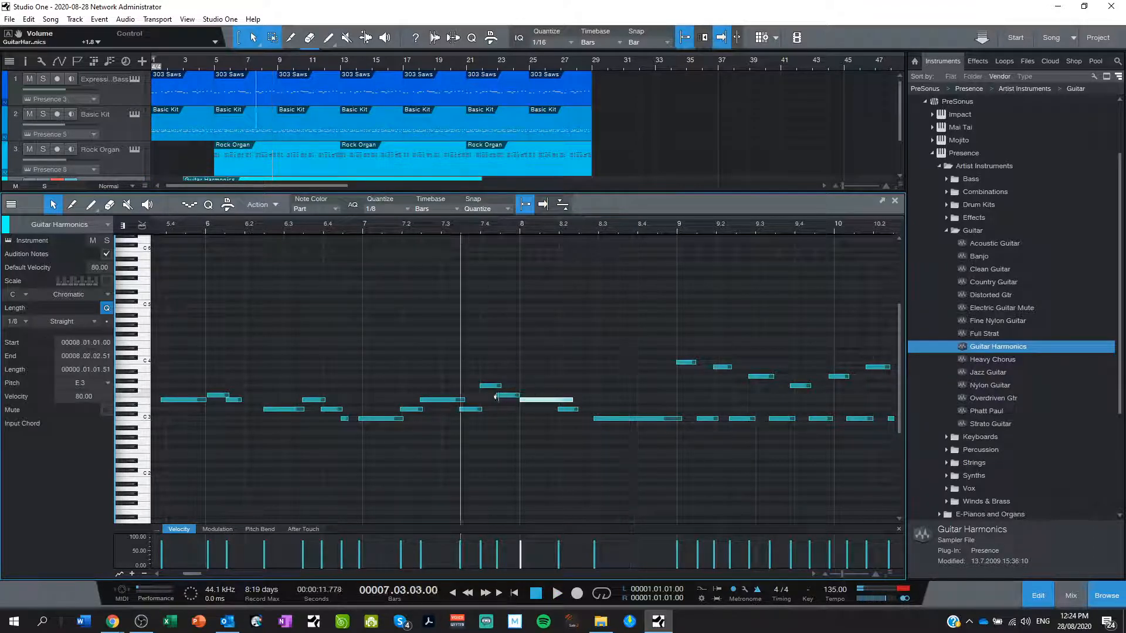
{"action": "key", "text": "space"}
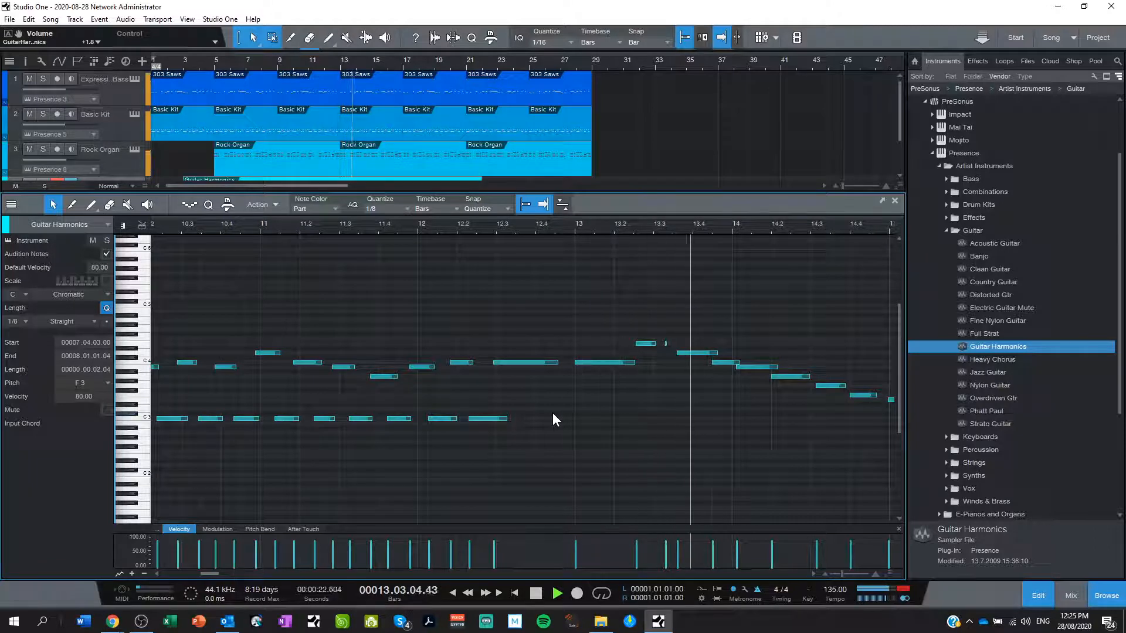
{"action": "key", "text": "space"}
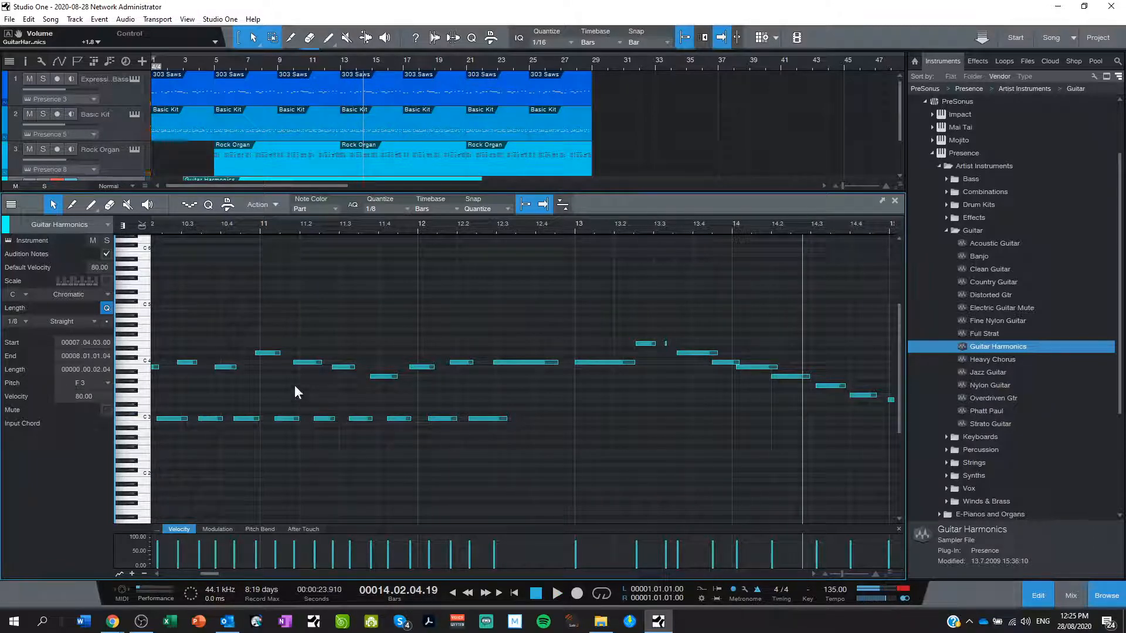
Step: Shift the four consecutive notes from bar 11 onto 11.01.01, 11.01.03, 11.02.01 and 11.02.03, and quantize the notes from about 10.4 to 12.3 to 1/8
{"action": "left_click", "coordinate": [267, 353]}
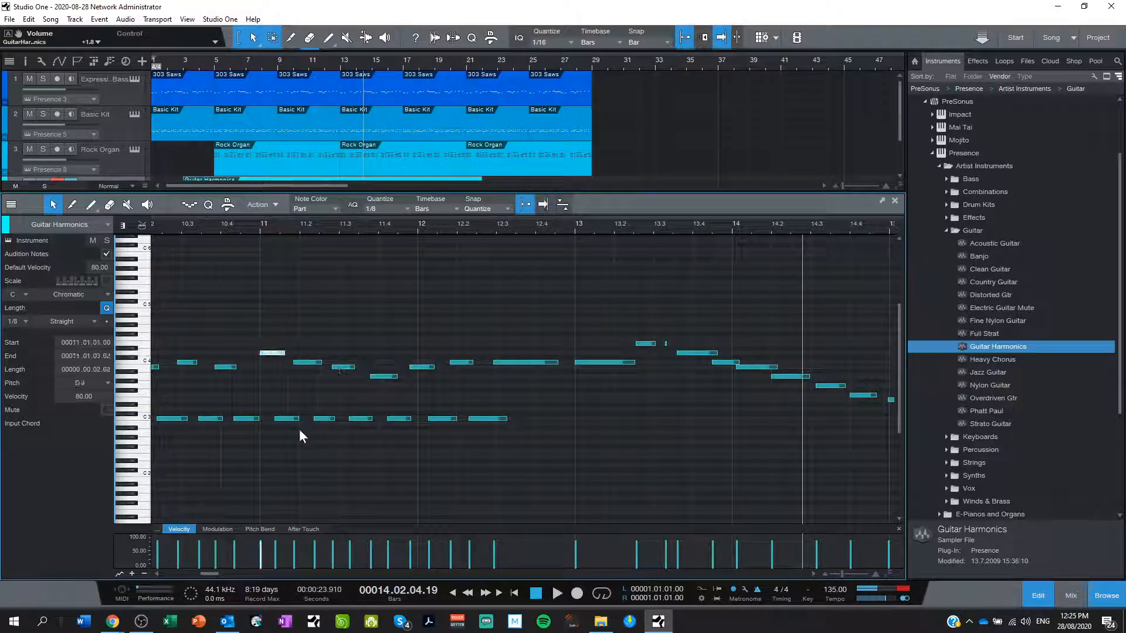
{"action": "left_click_drag", "start_coordinate": [286, 419], "coordinate": [291, 419]}
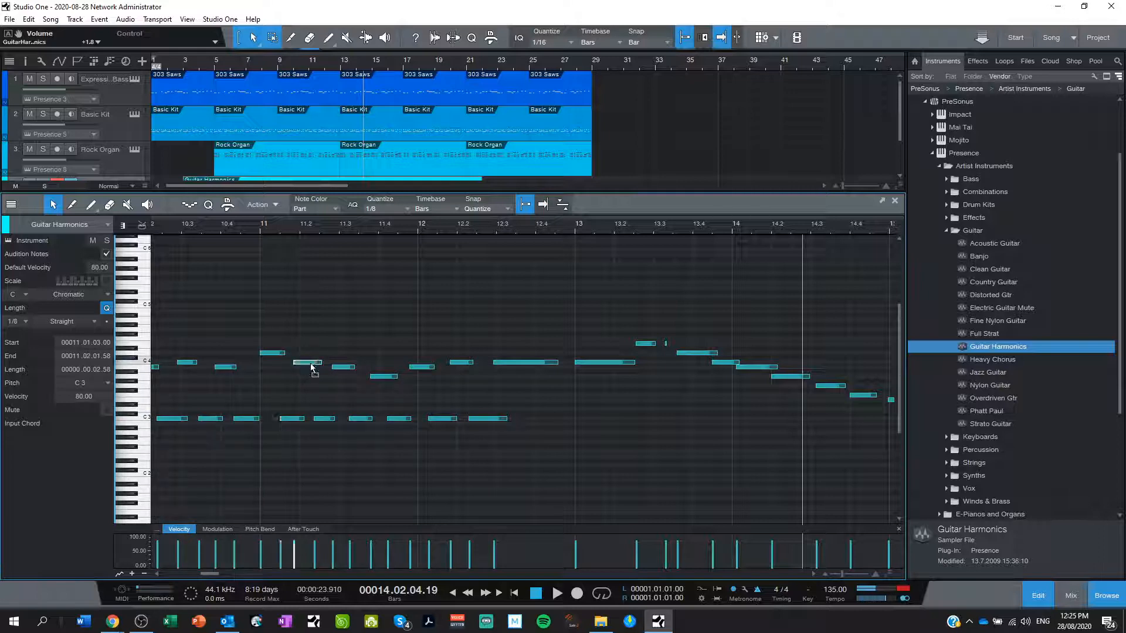
{"action": "left_click_drag", "start_coordinate": [310, 364], "coordinate": [317, 364]}
{"action": "left_click_drag", "start_coordinate": [322, 419], "coordinate": [327, 419]}
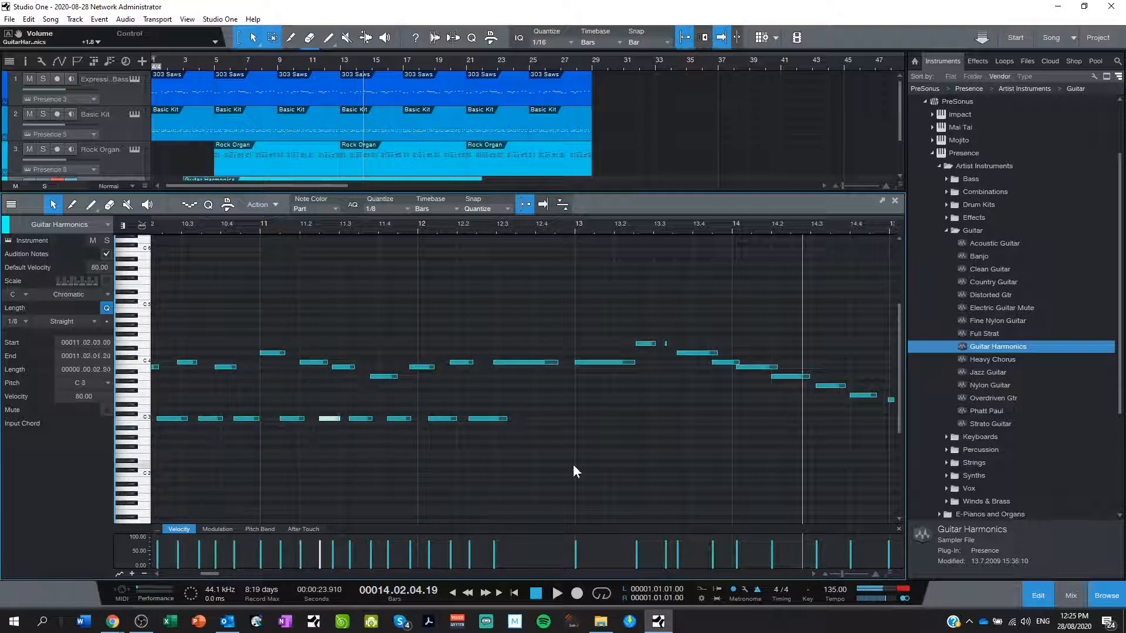
{"action": "left_click_drag", "start_coordinate": [539, 472], "coordinate": [249, 315]}
{"action": "key", "text": "q"}
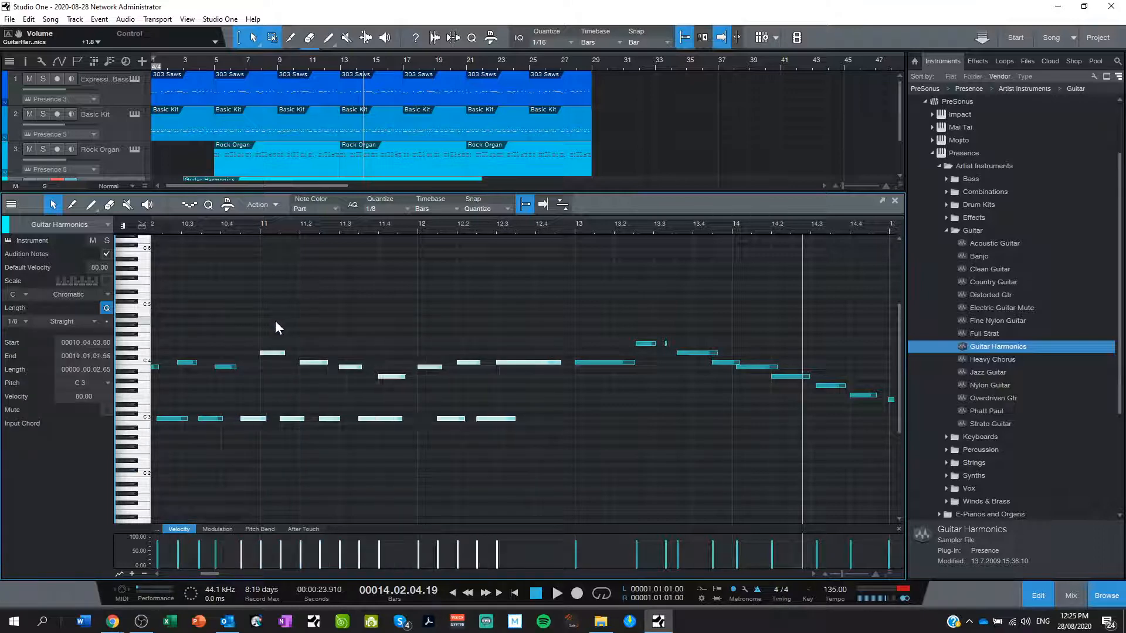
Step: Play the part from 10.04.01, stop in bar 21, and close the note editor
{"action": "left_click", "coordinate": [226, 229]}
{"action": "left_click", "coordinate": [255, 312]}
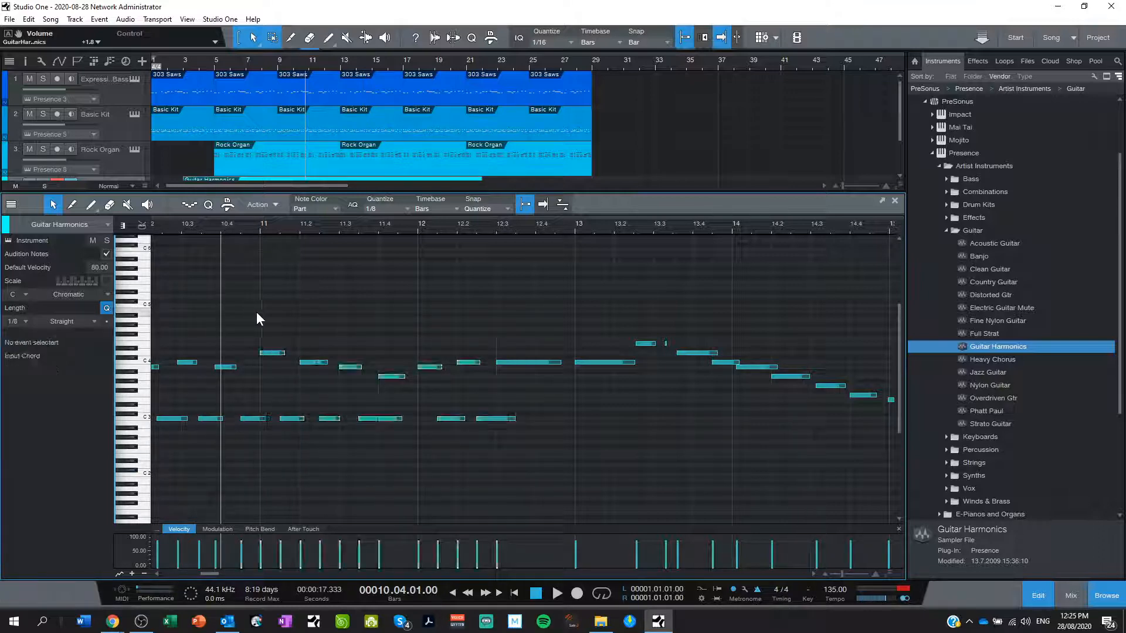
{"action": "key", "text": "space"}
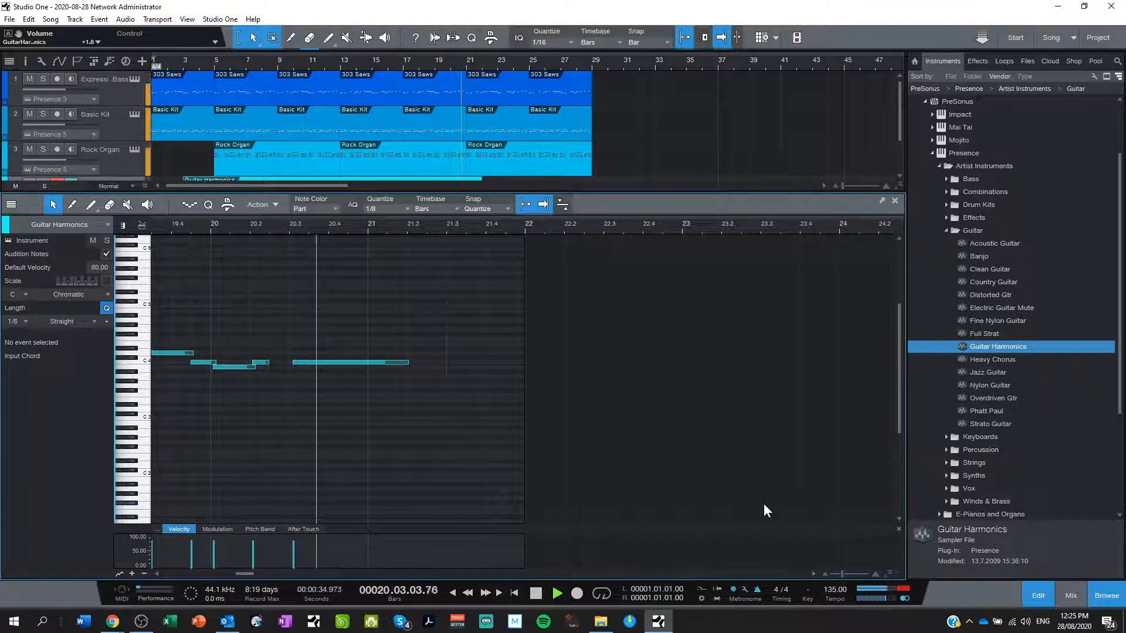
{"action": "key", "text": "space"}
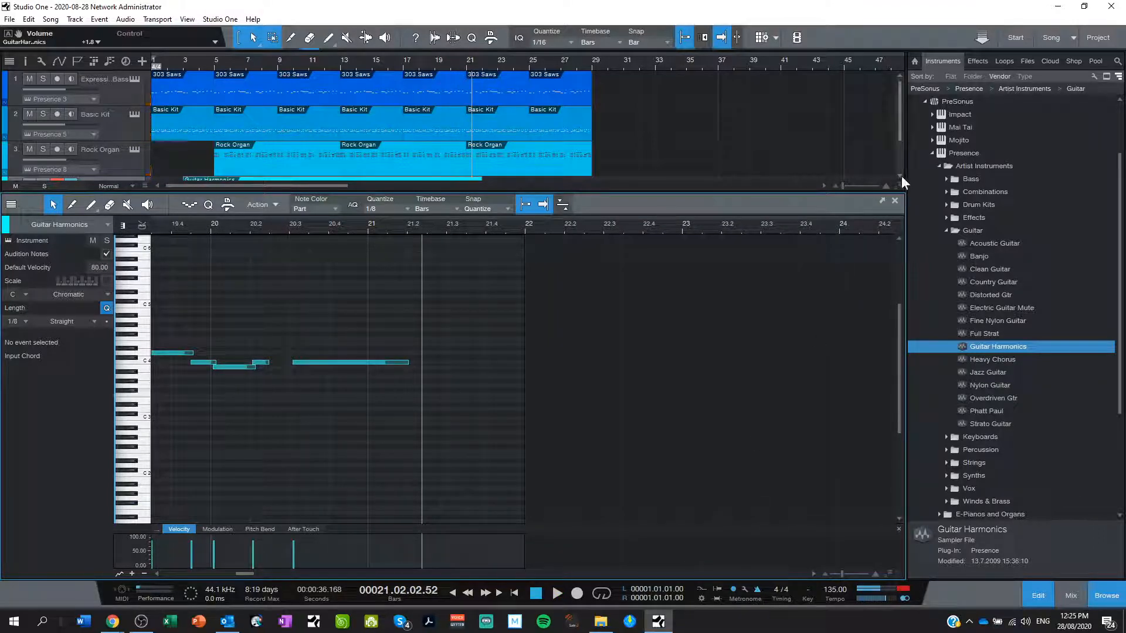
{"action": "left_click", "coordinate": [894, 201]}
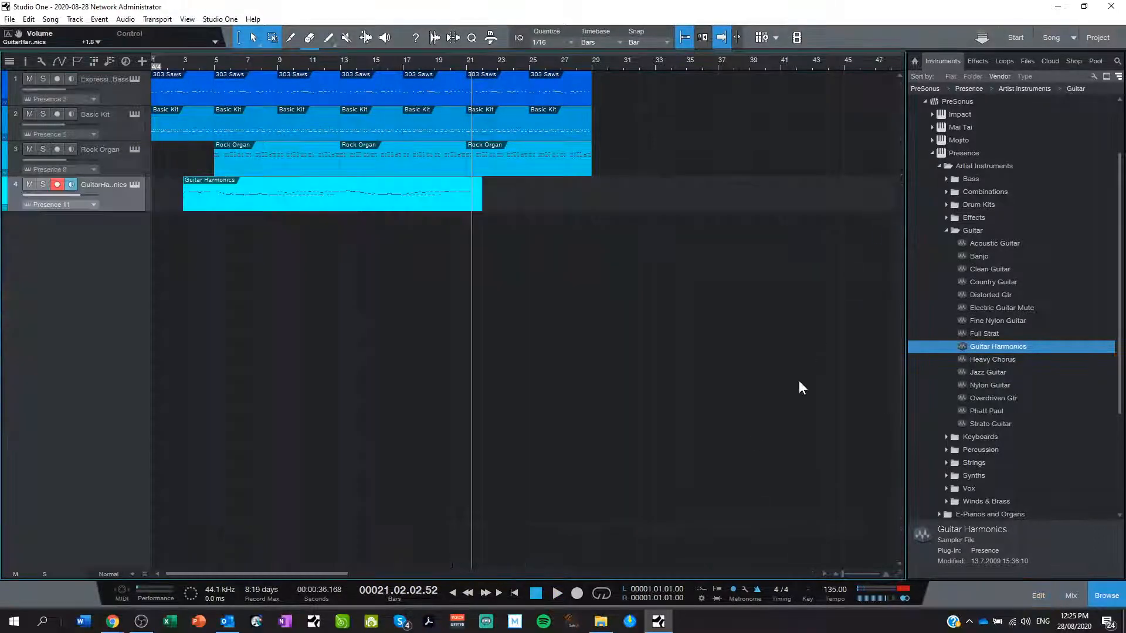